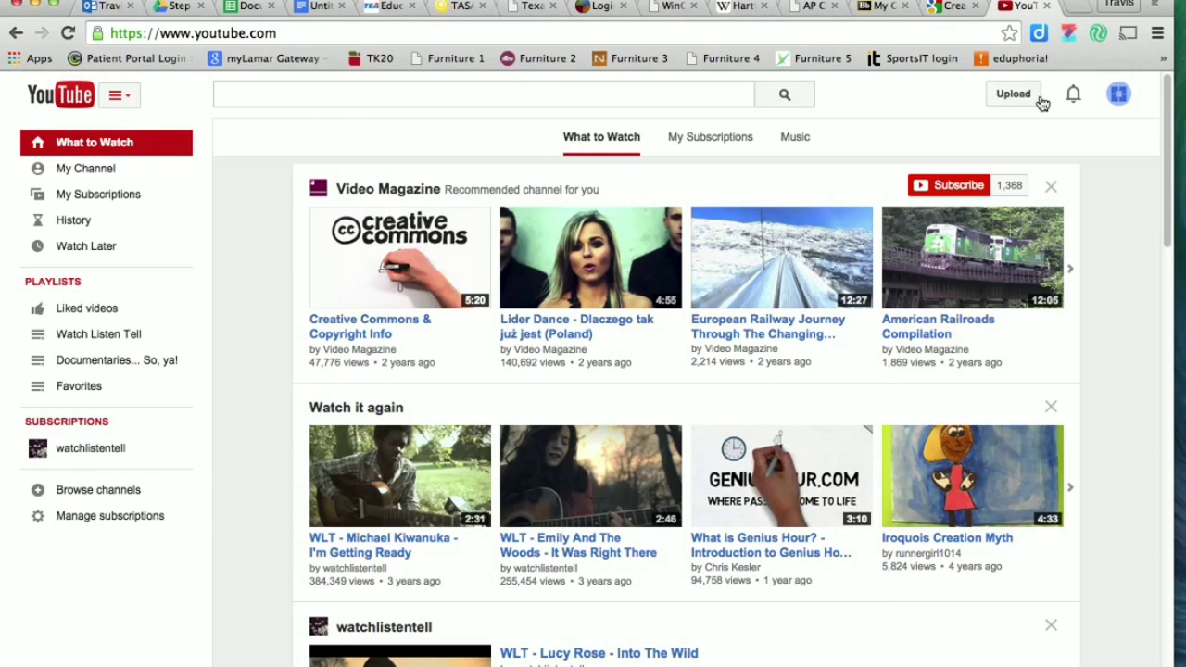
- Open the upload page and confirm the privacy setting stays Public
click(1012, 97)
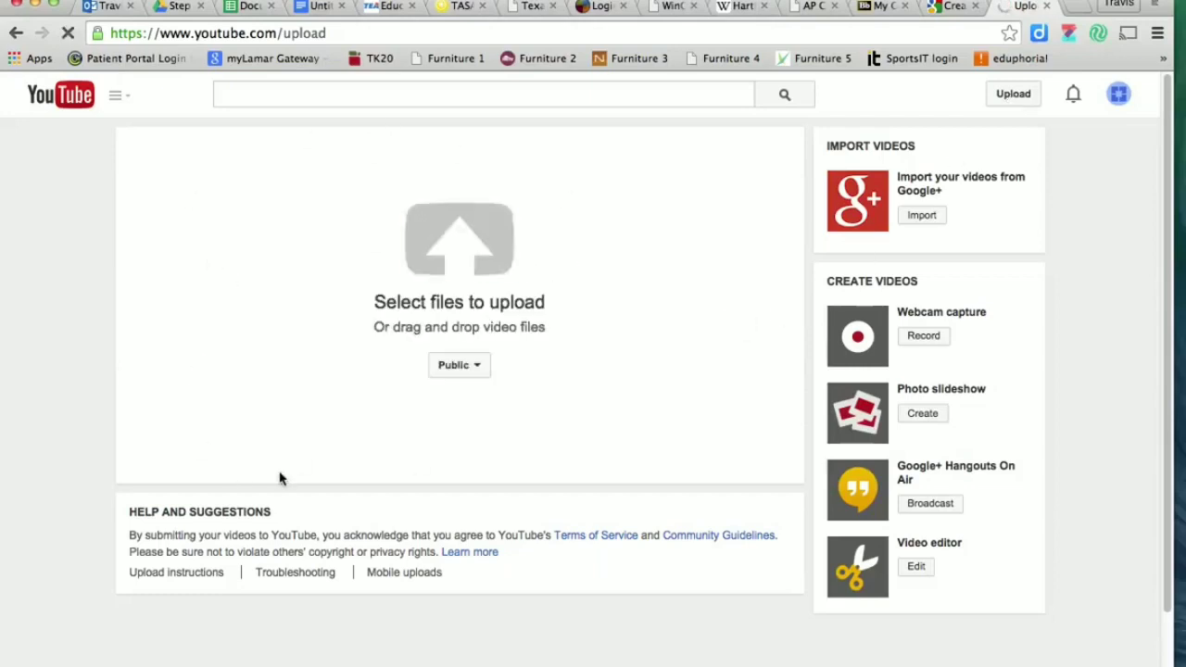
click(480, 371)
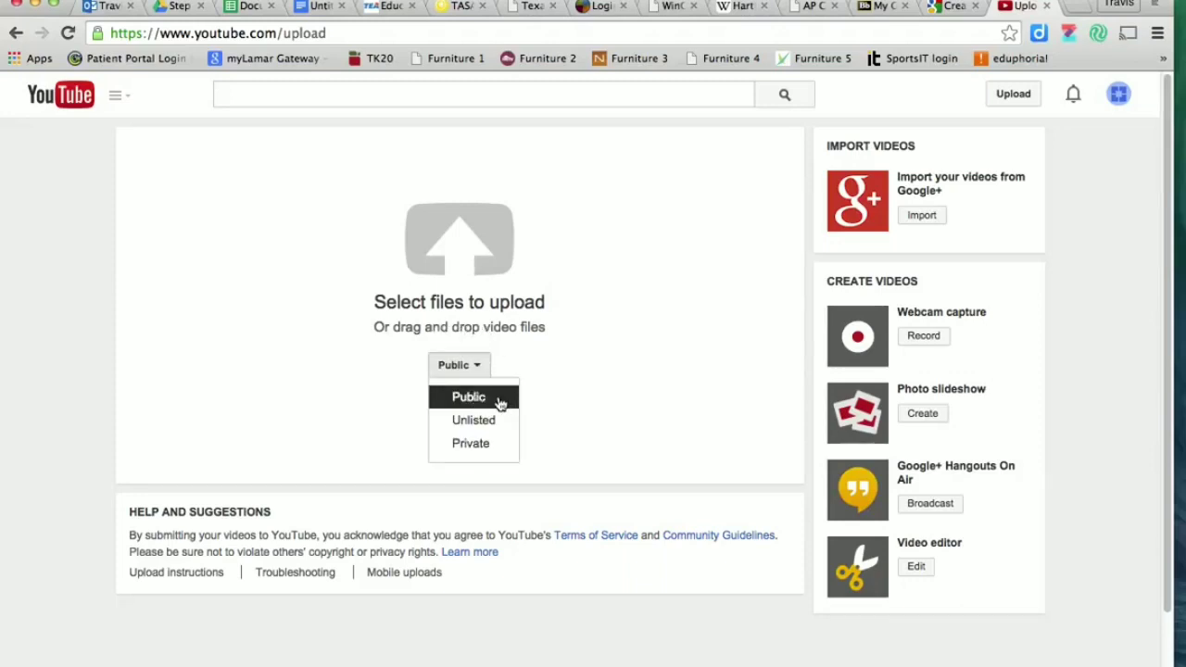
click(472, 397)
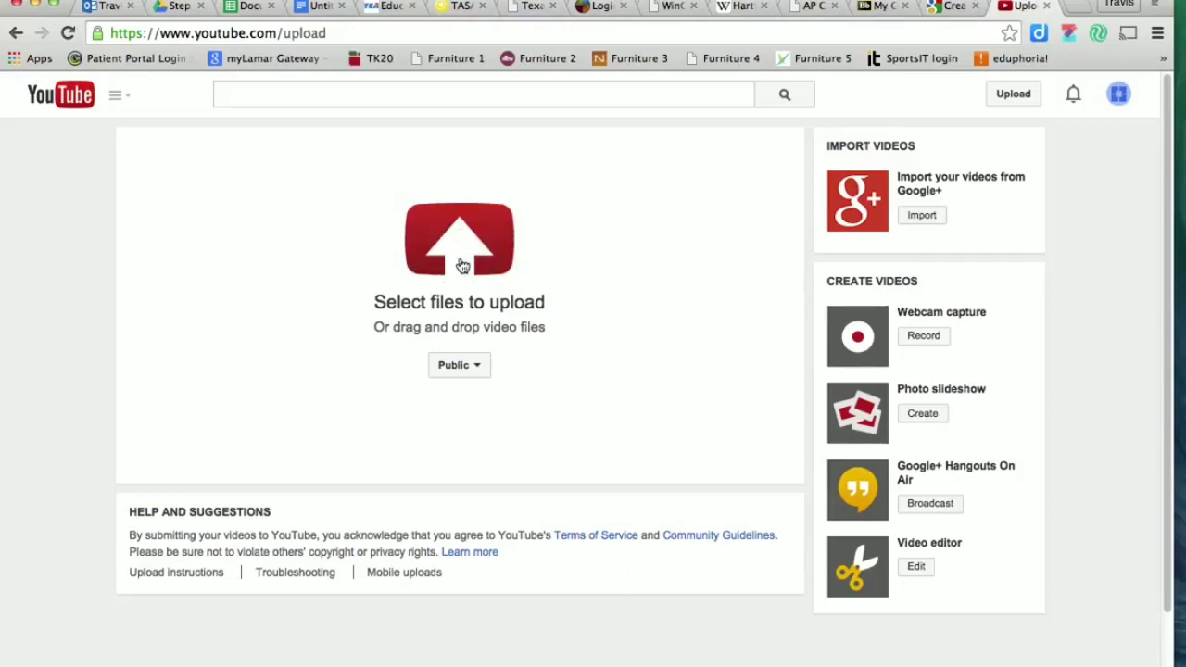
- Upload the first movie from the Movies library
click(461, 265)
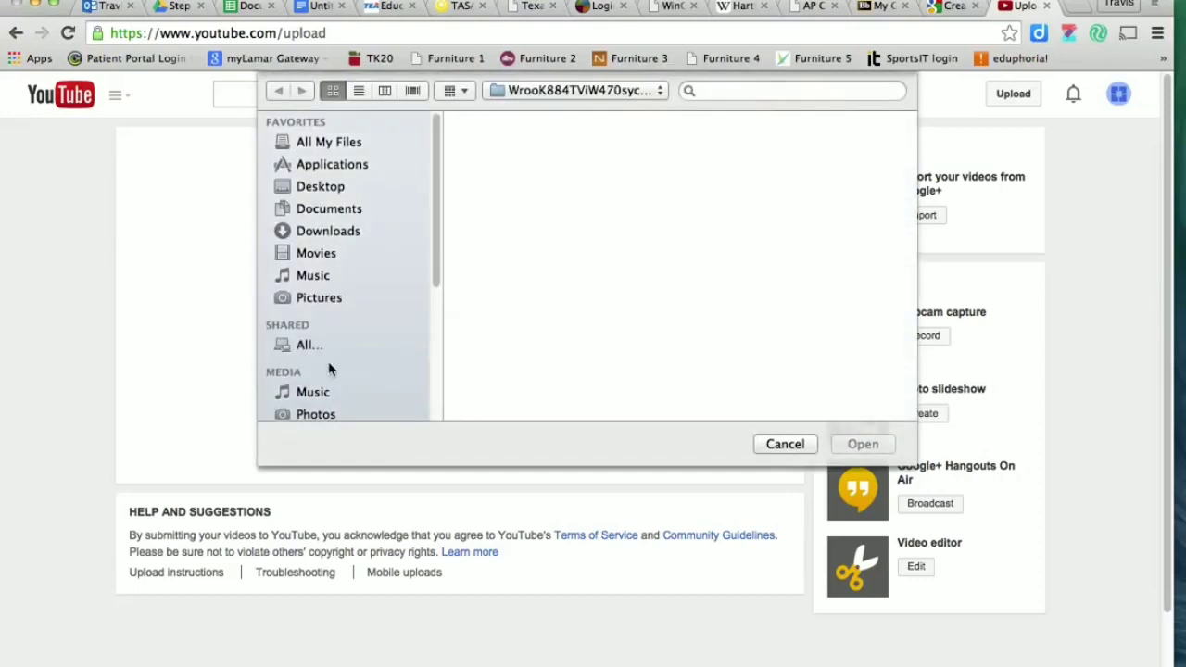
scroll(327, 302, down, 3)
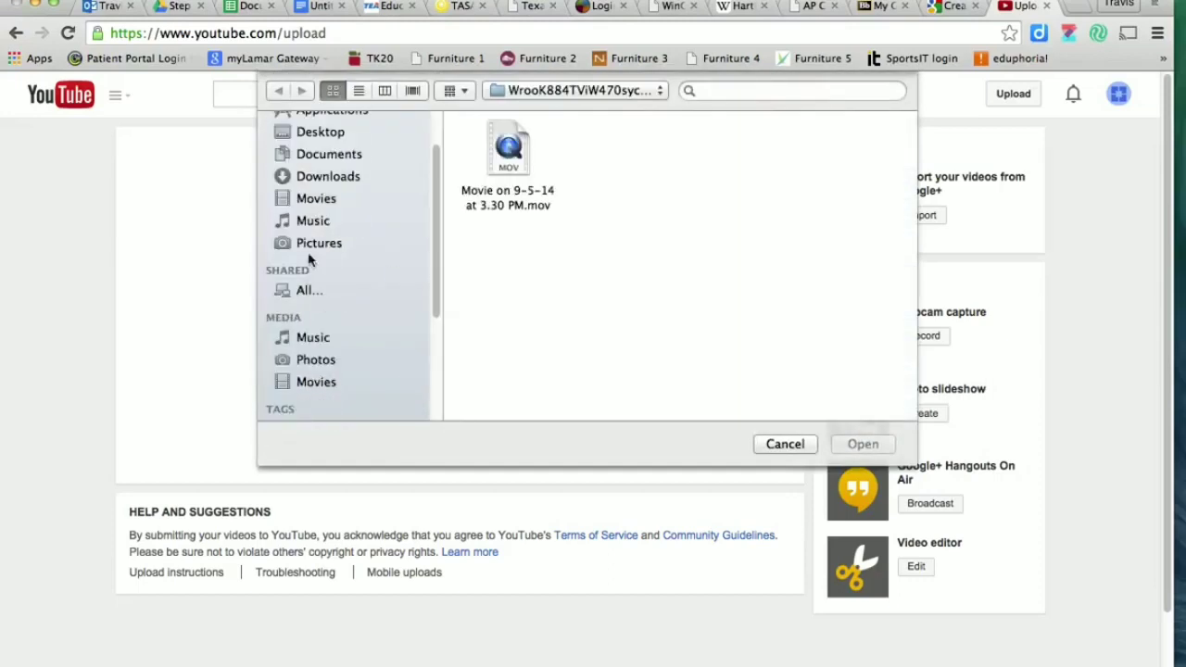
click(314, 382)
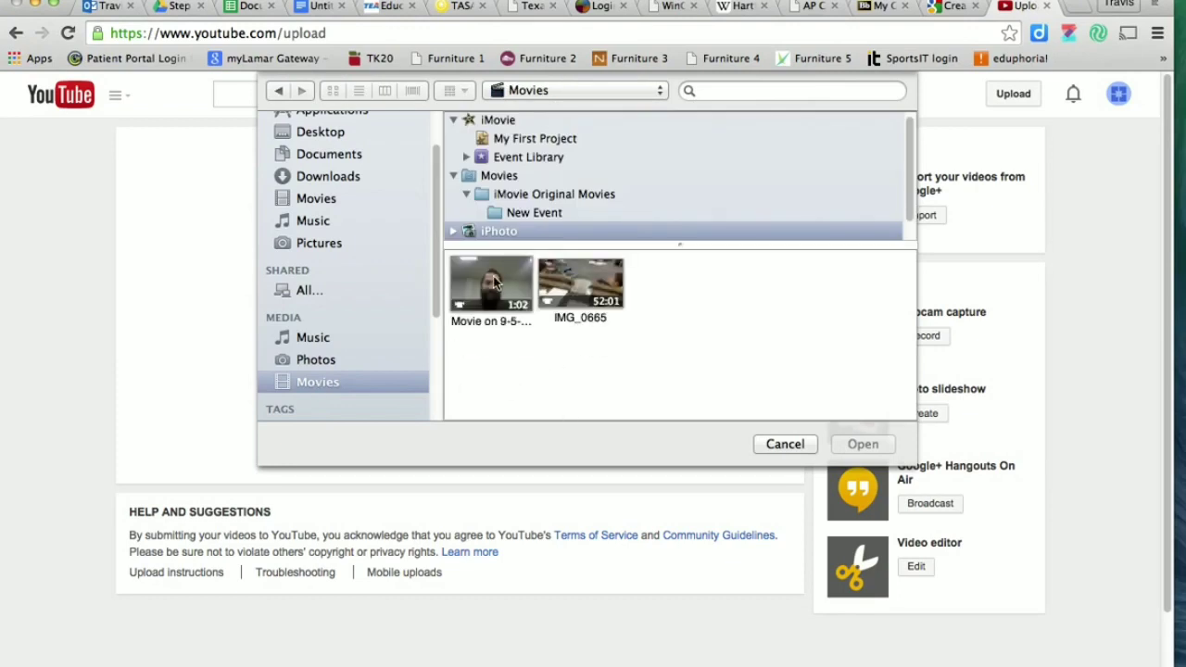
double_click(494, 282)
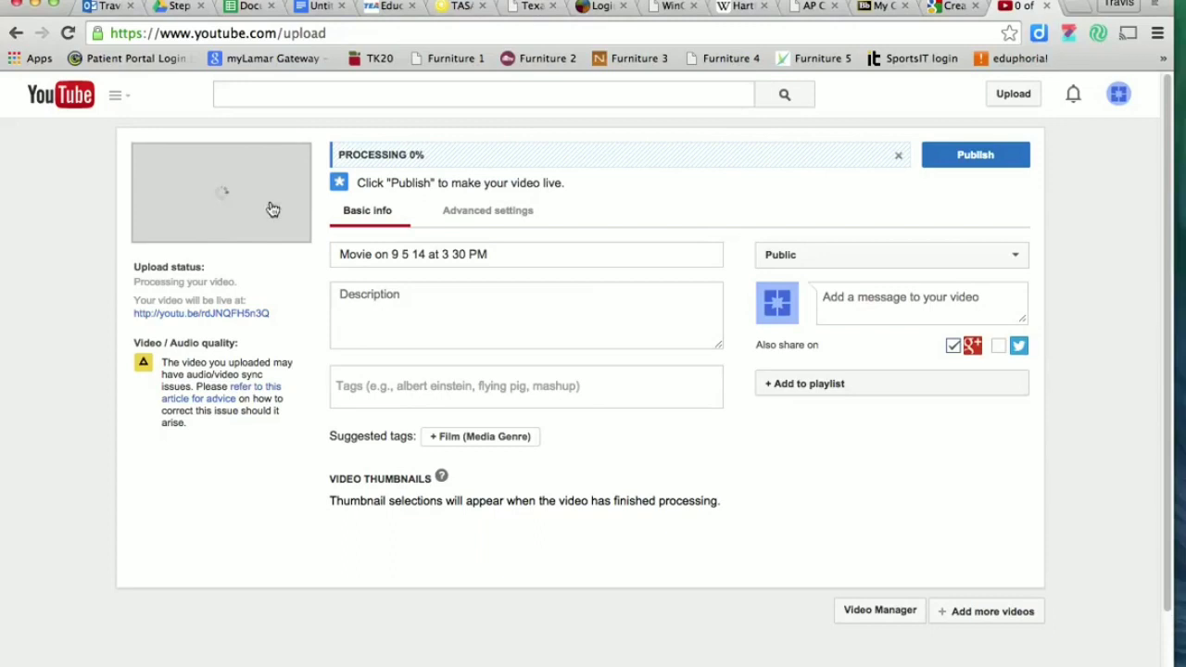
- Replace the default date-stamped title with 'The Incredible Mr. Washmon'
triple_click(530, 255)
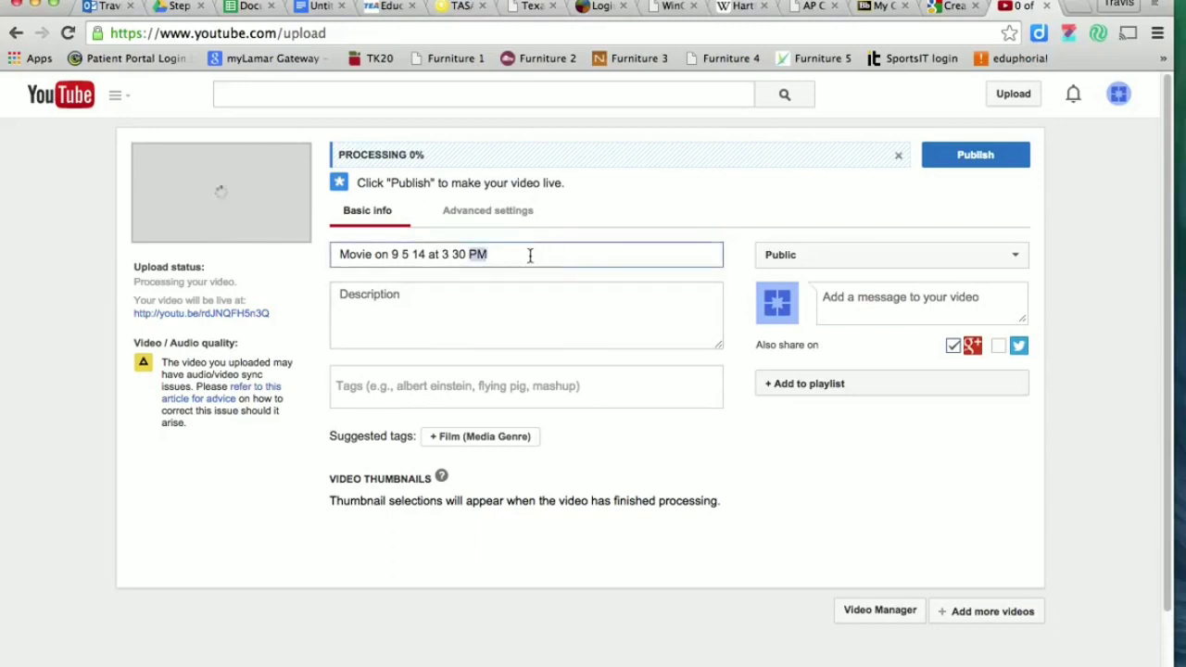
key(BackSpace)
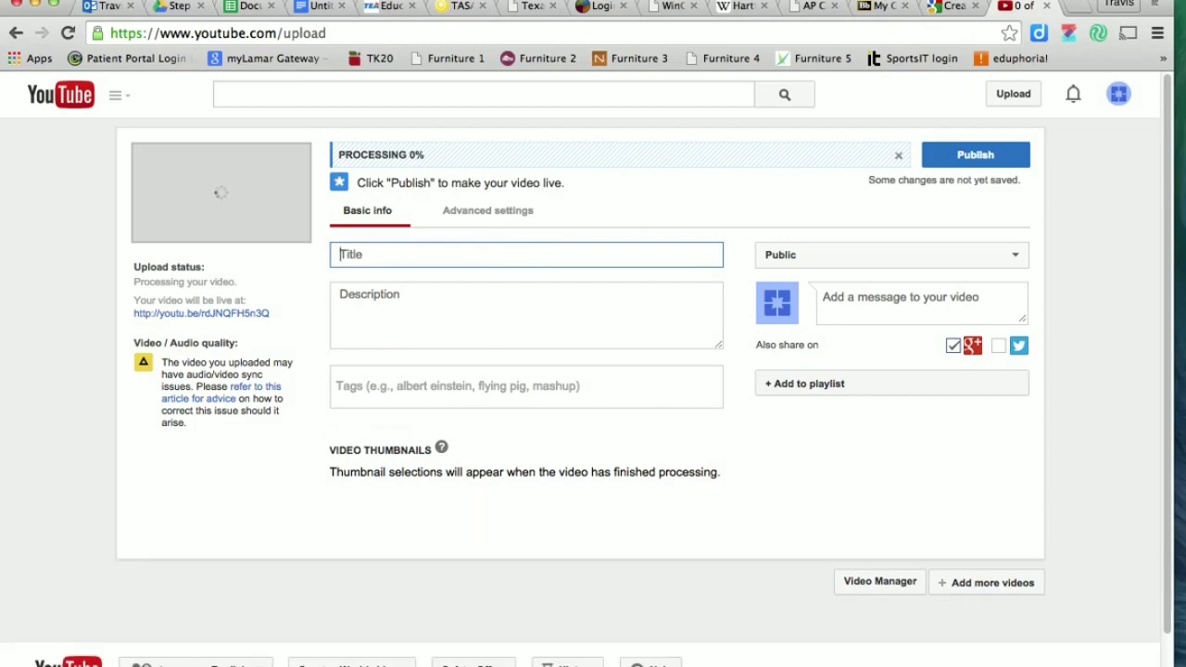
click(380, 254)
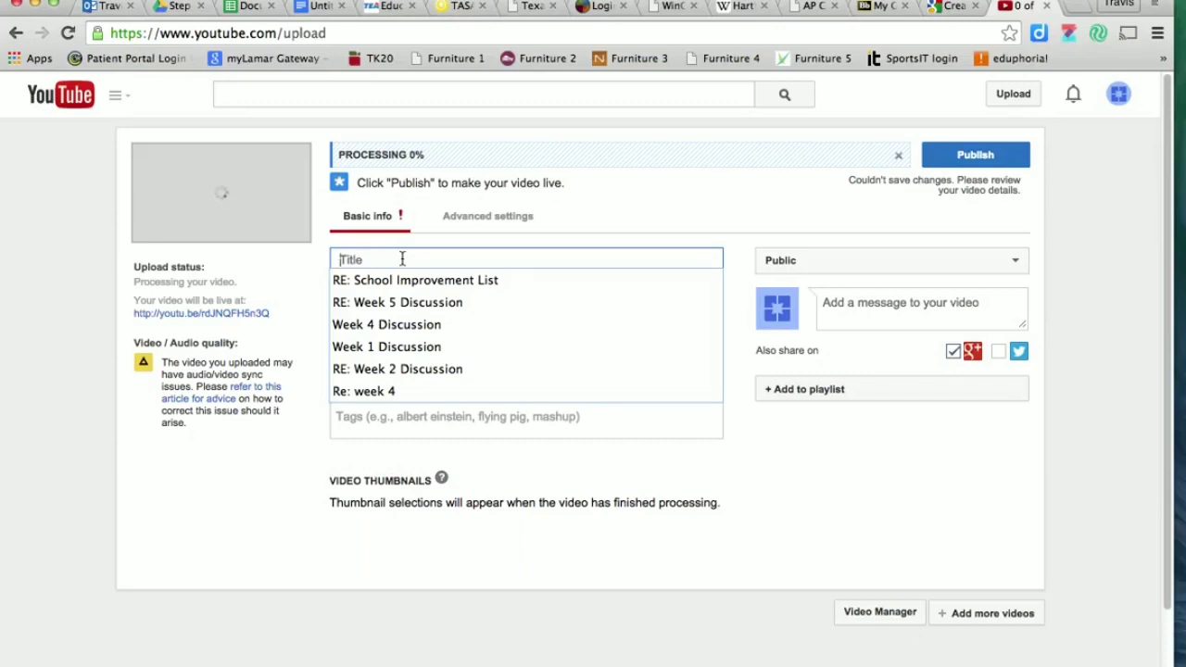
key(Escape)
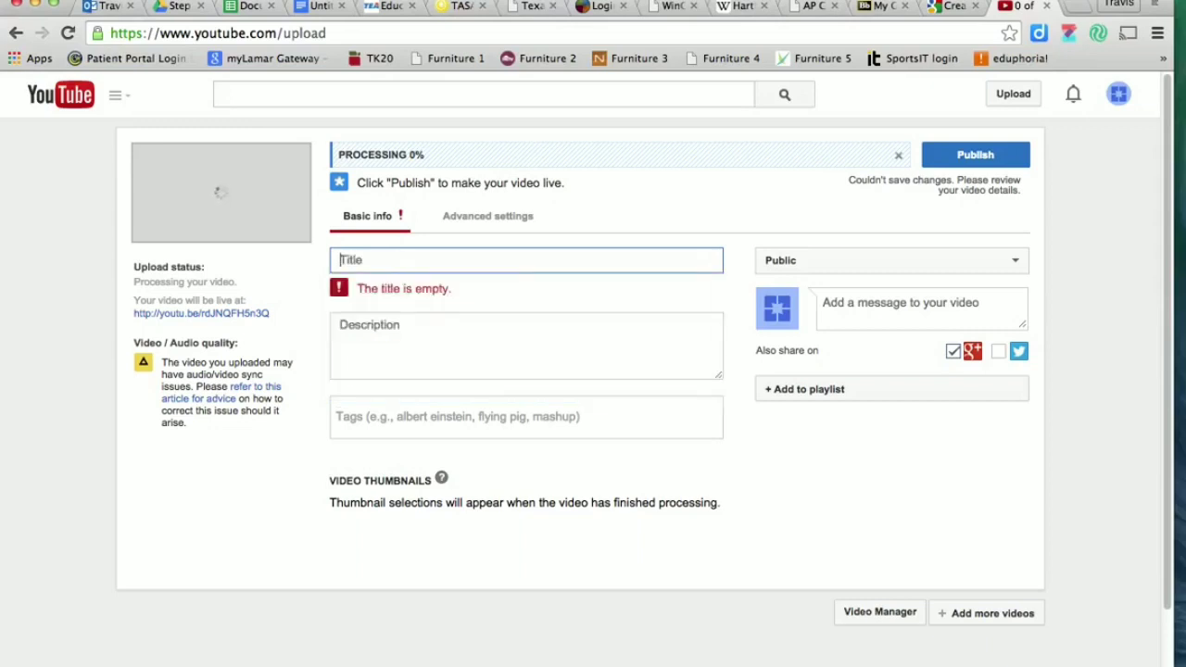
text(The In)
text(credible )
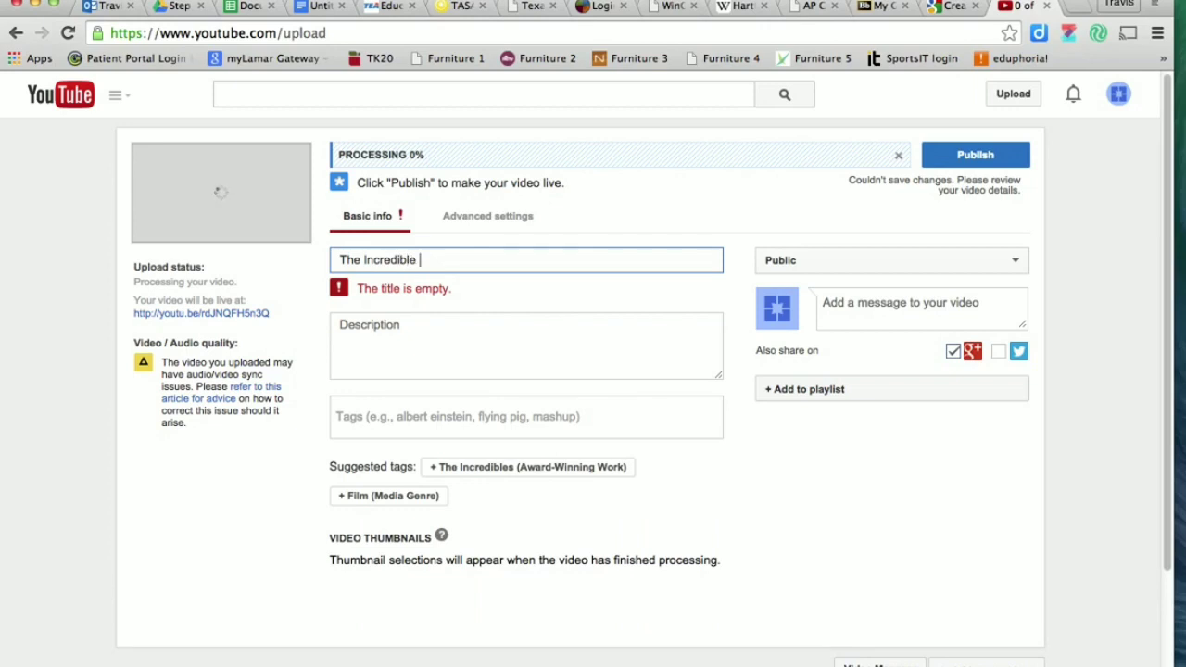
text(Mr. Washm)
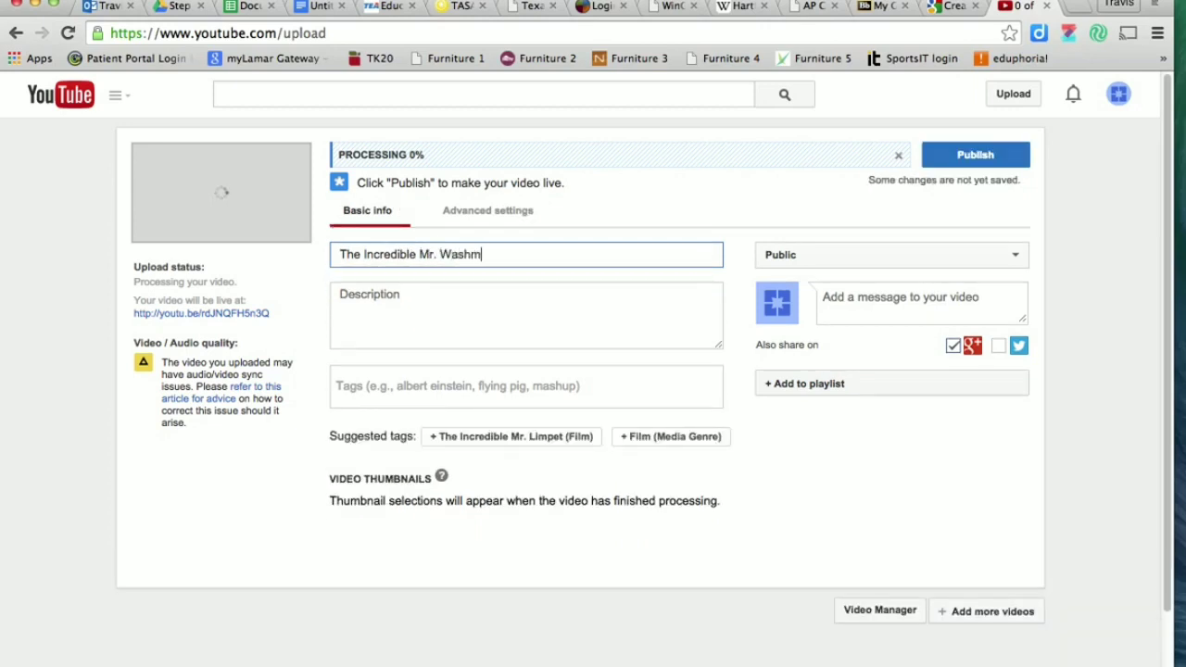
text(on)
- Enter the description 'Mr. Washmon introduces open house for Coppell High School 2014-15.', correcting typos
click(500, 296)
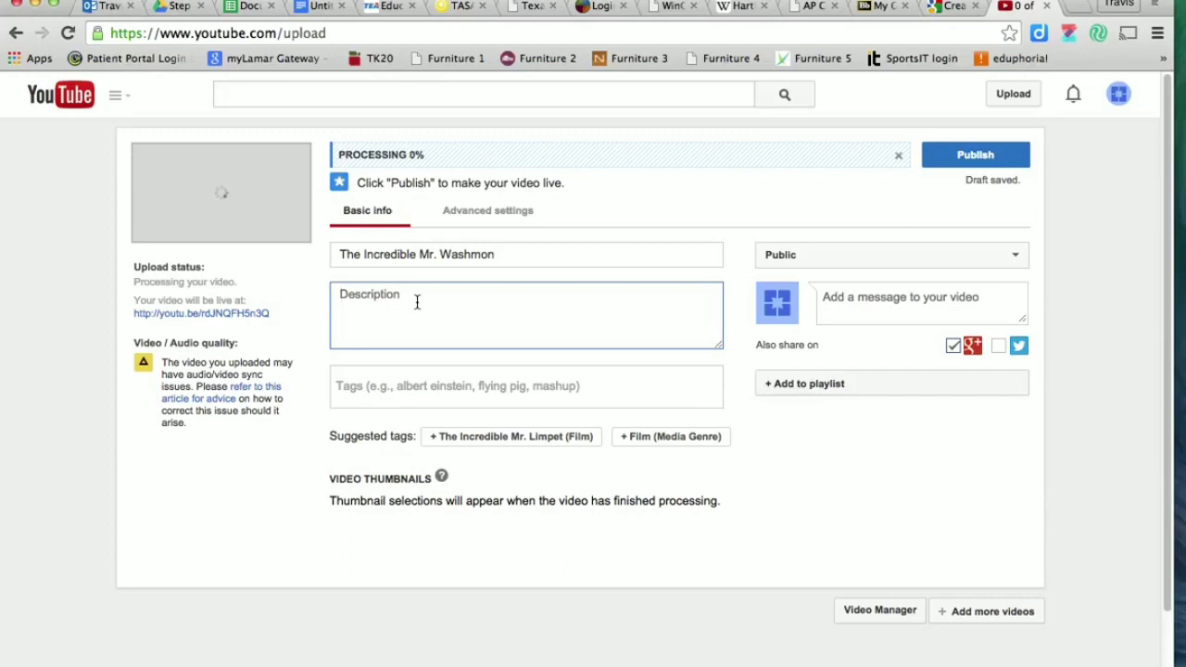
text(Mr)
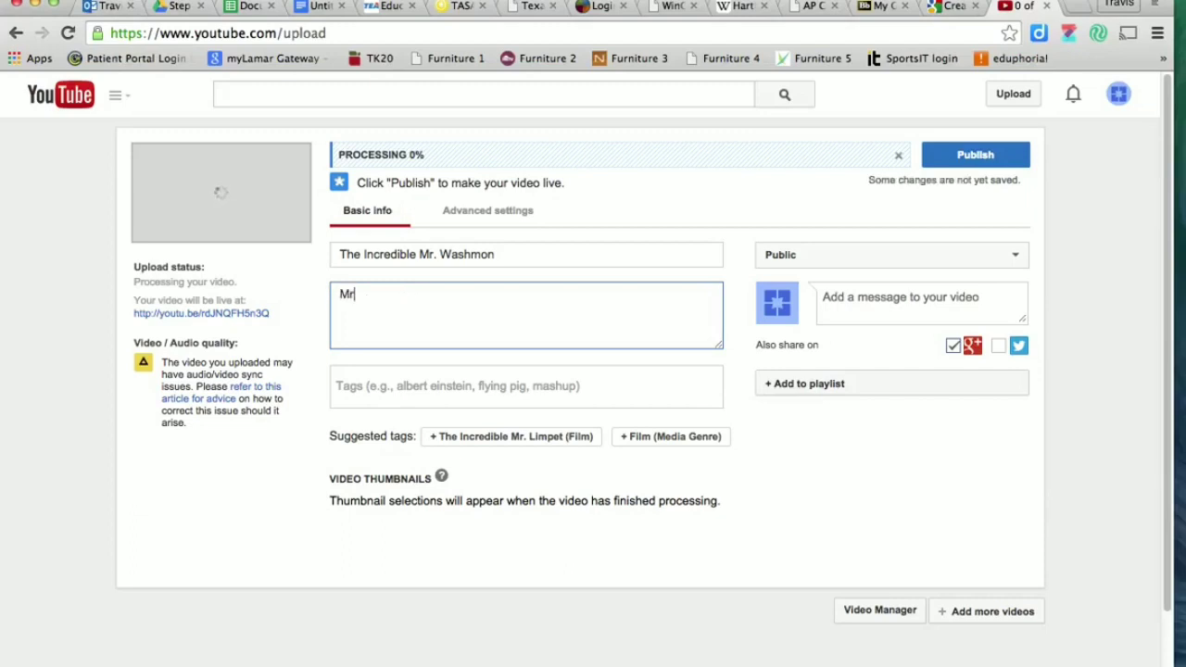
text(. Washmon )
text(i)
text(ntroducse)
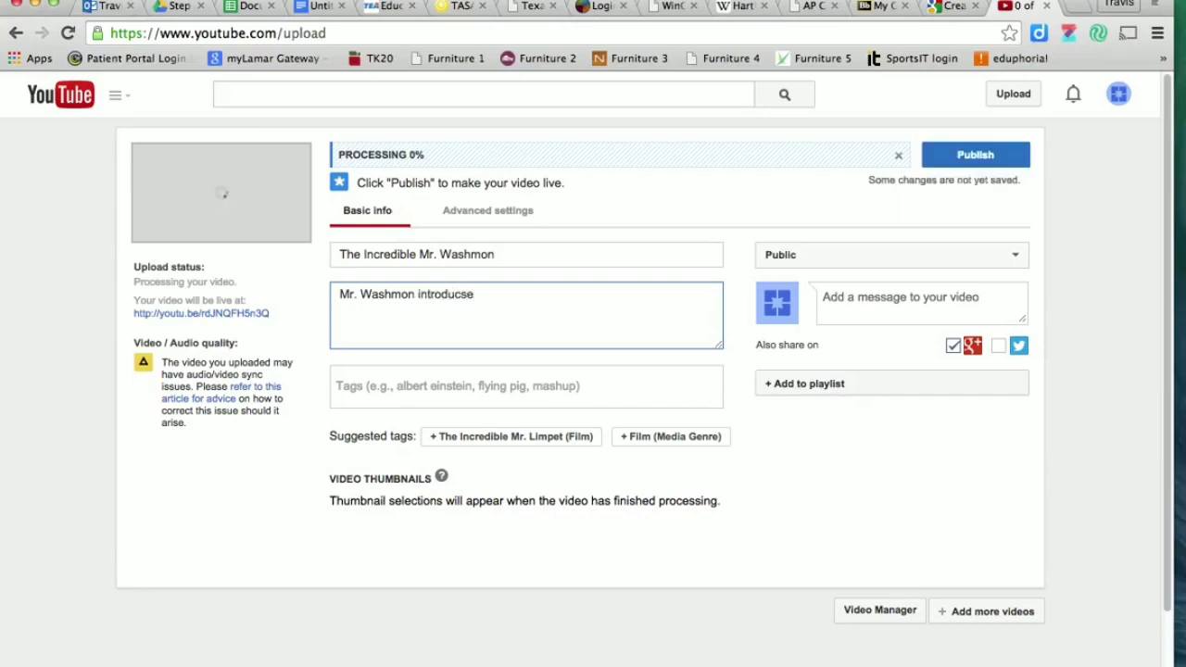
key(BackSpace)
key(BackSpace)
text(es )
text(open house for)
text( Coppell High)
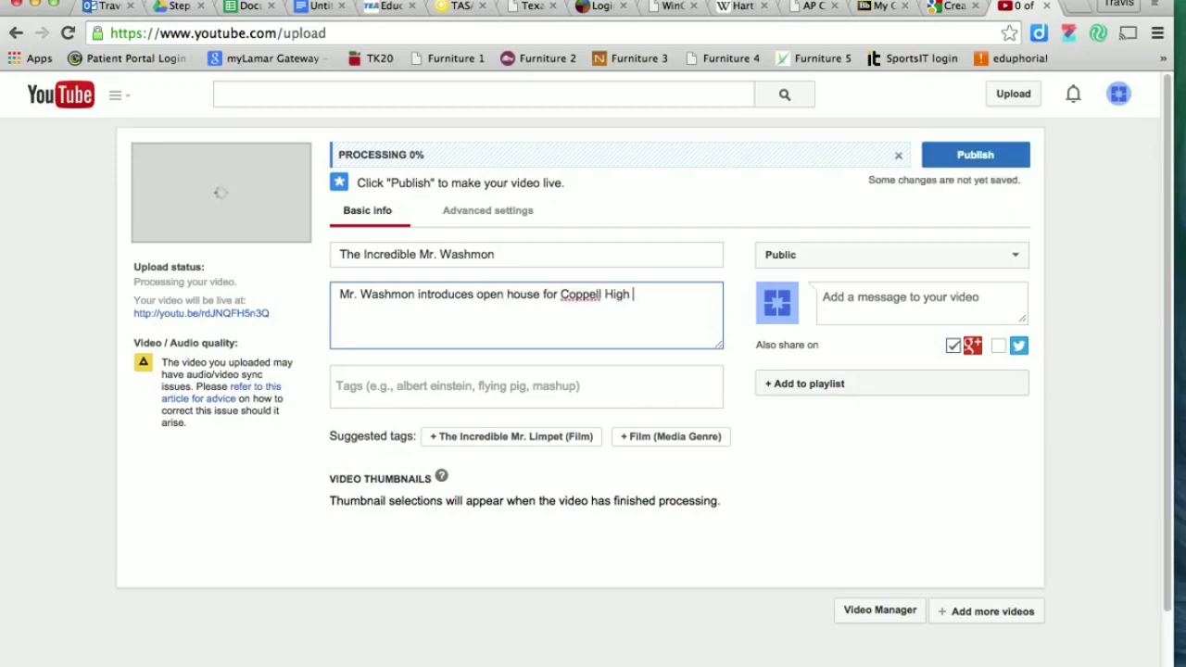
text( Sch)
key(BackSpace)
key(BackSpace)
text(cho)
text(ol)
key(BackSpace)
key(BackSpace)
key(BackSpace)
key(BackSpace)
key(BackSpace)
key(BackSpace)
key(BackSpace)
text(Schoo)
text(l 2014)
text(-15)
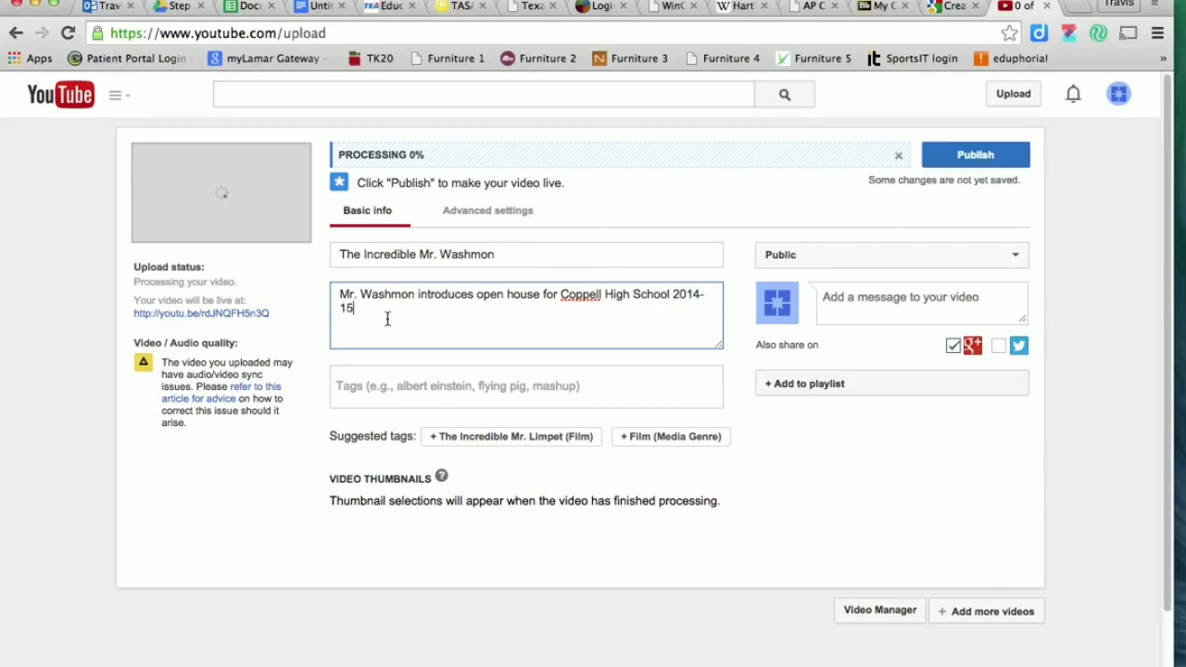
text(.)
- Move to the Tags field as YouTube reports the video failed to process
click(422, 385)
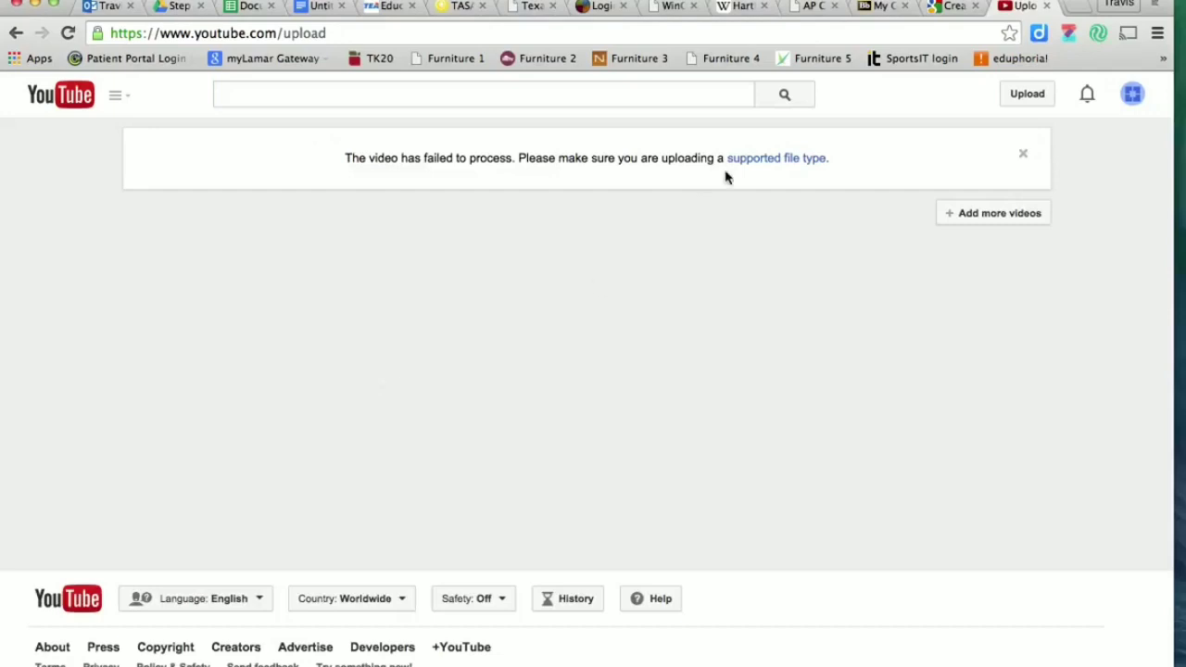
- Dismiss the failure notice and upload 'How to add a Blog to Weebly' from Movies
click(1024, 157)
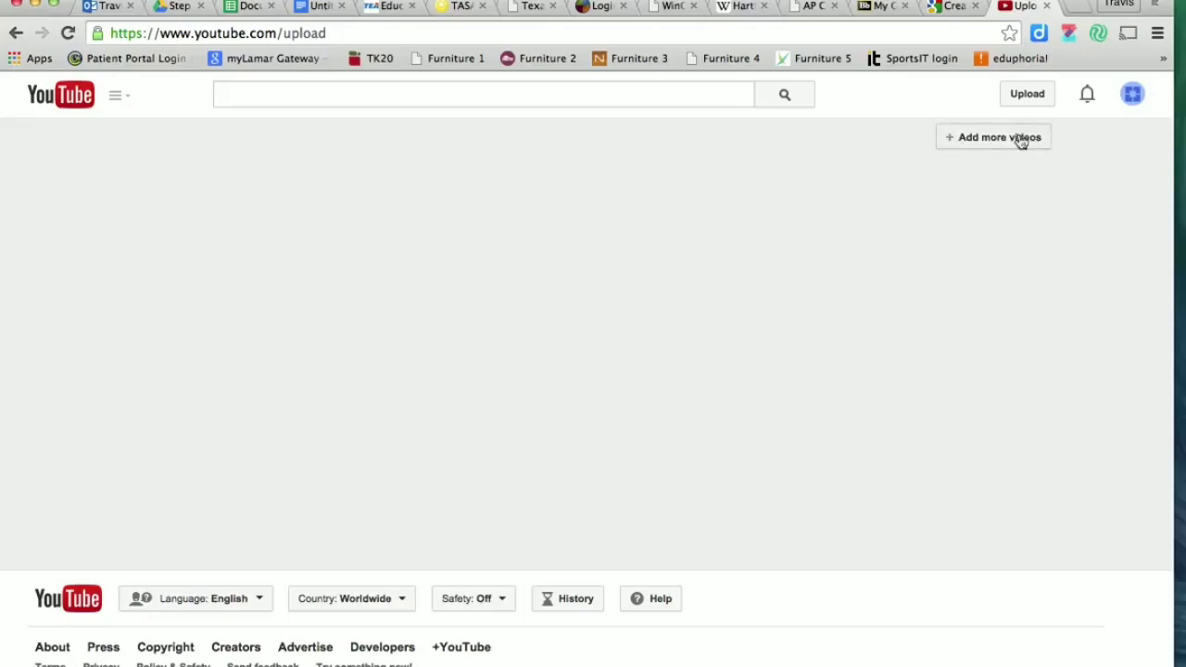
click(1013, 144)
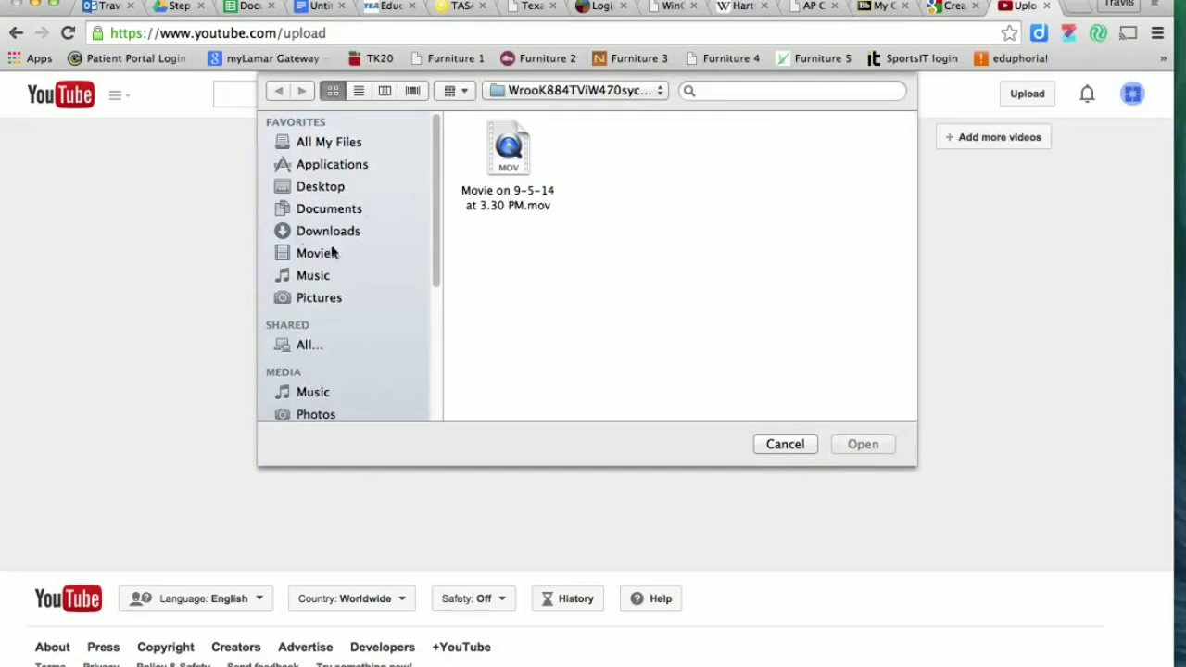
click(325, 260)
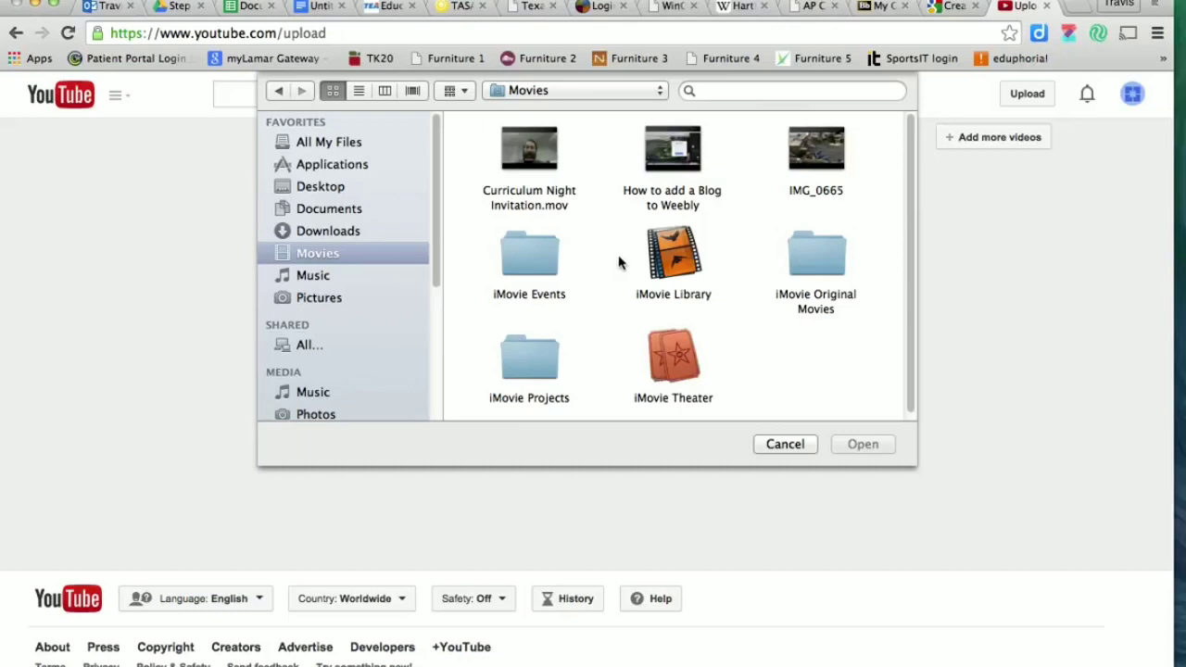
click(672, 197)
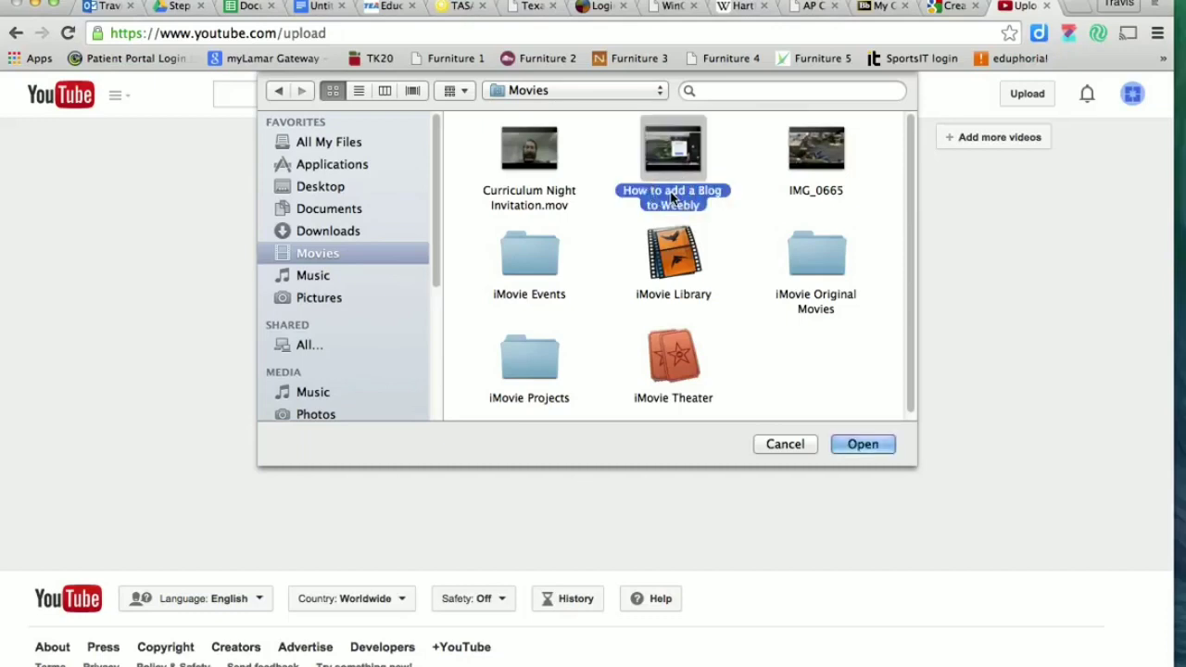
double_click(672, 197)
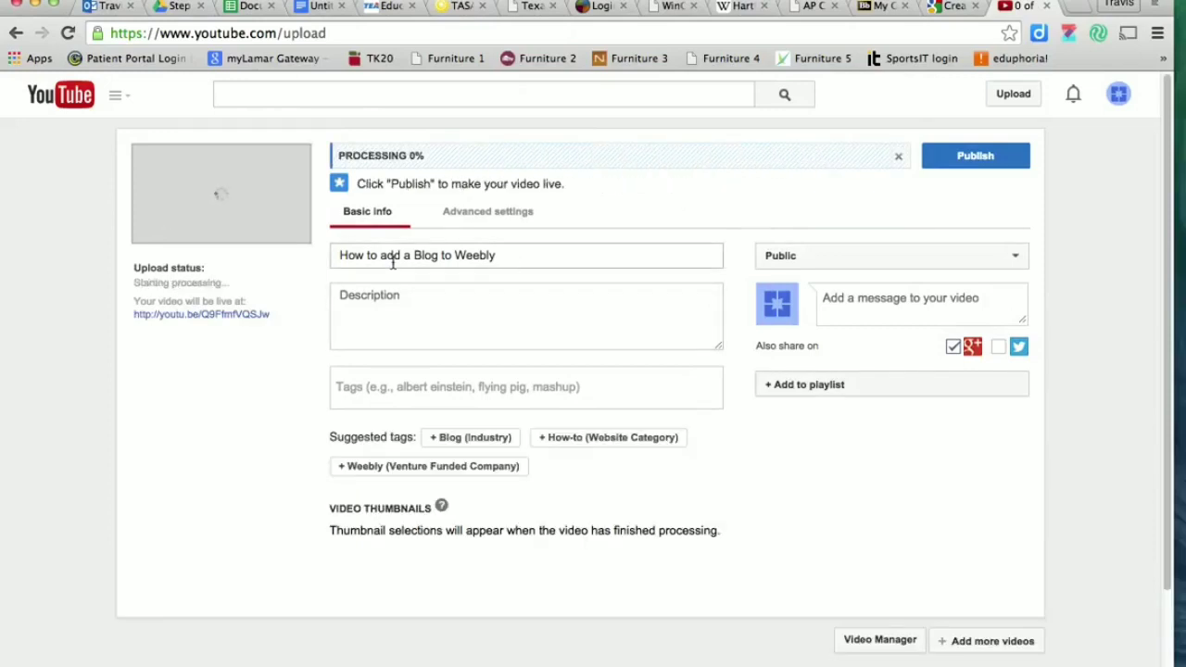
click(544, 259)
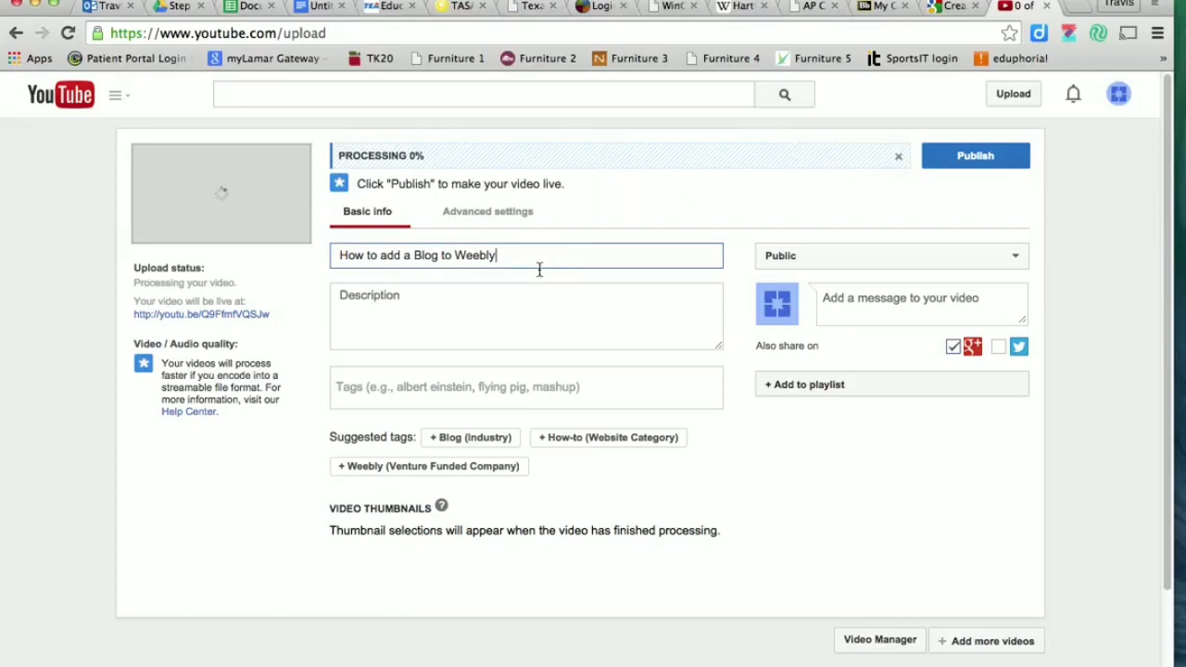
click(430, 309)
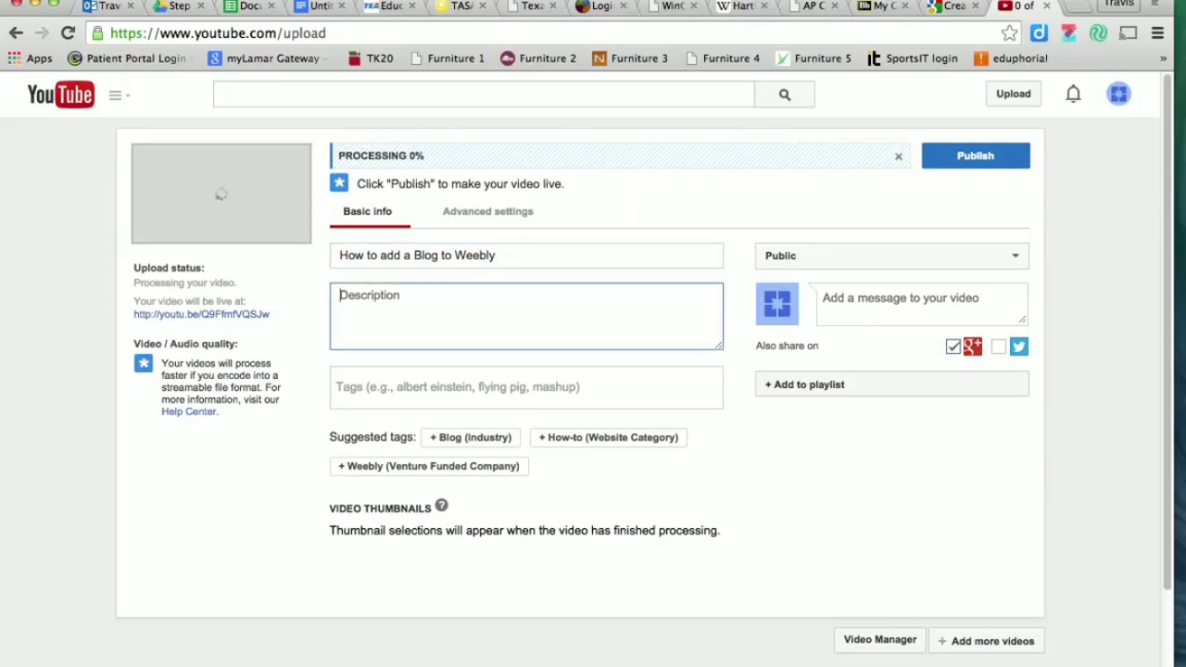
- Enter the description 'Mr. Washmon walks his students through the blog making process for Weebly.com.'
text(Mr. Washmon wa)
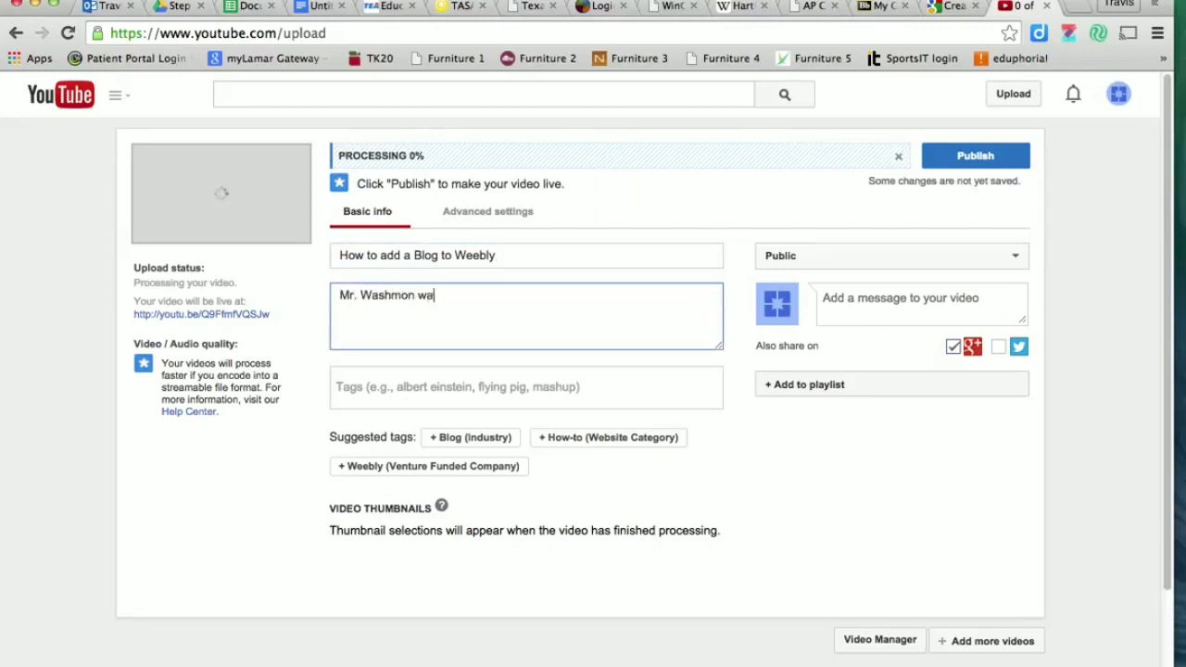
text(lks his students )
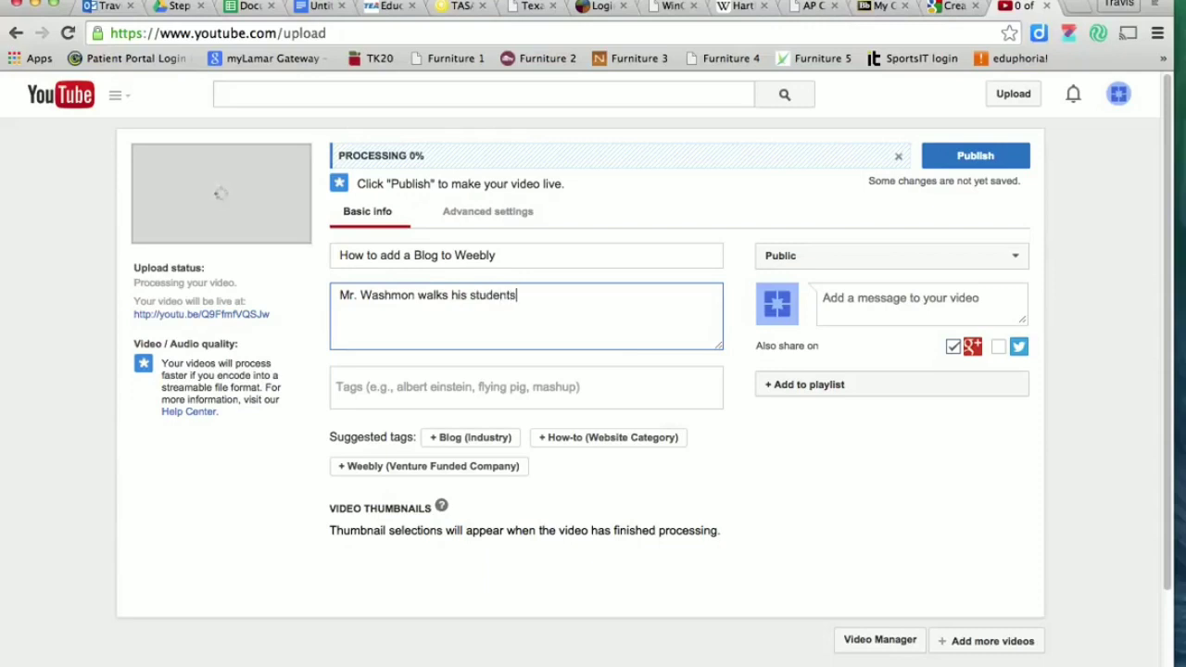
text(through the )
text(blog ma)
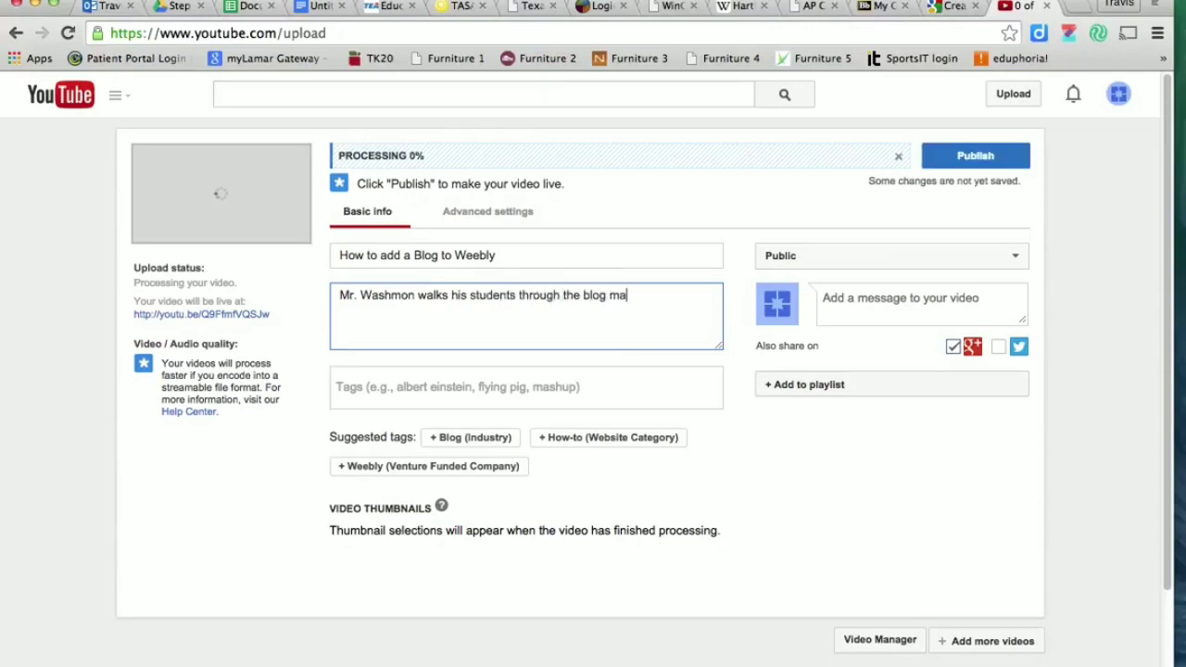
text(king process )
text(for Weebly)
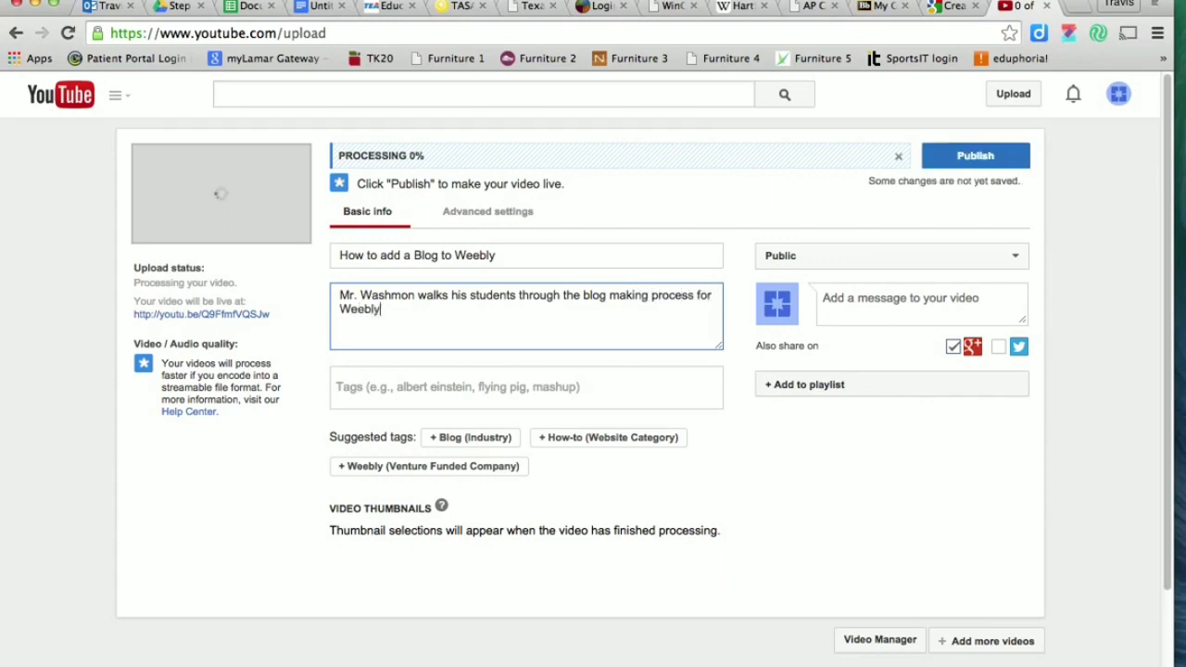
text(.com/)
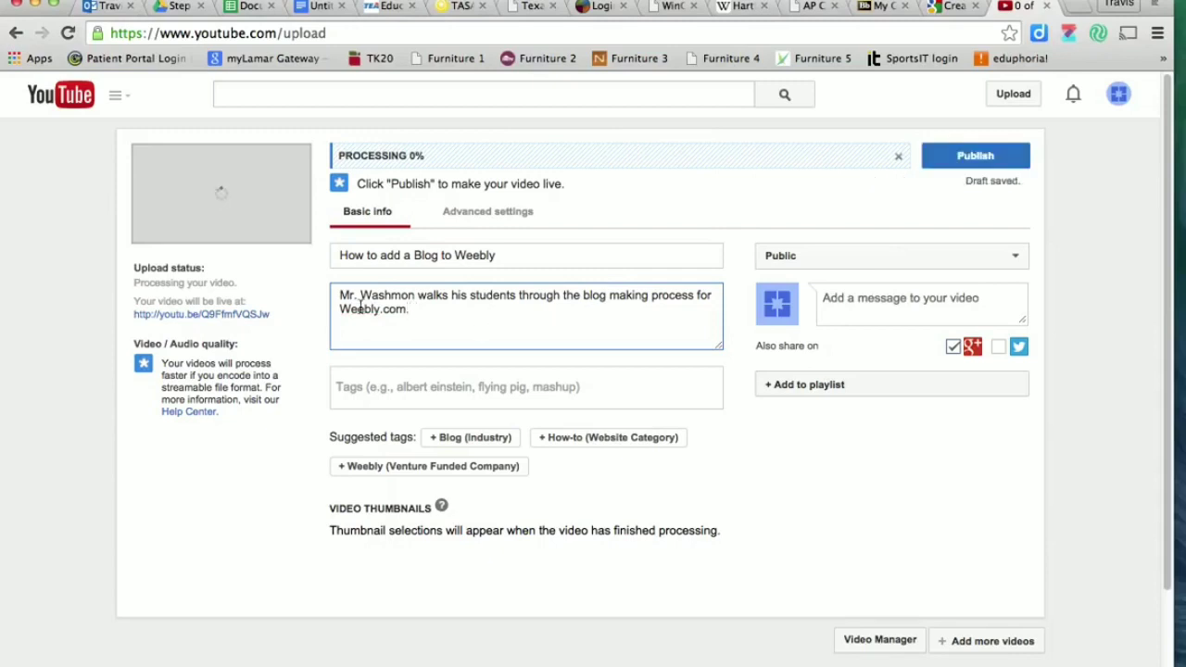
click(417, 387)
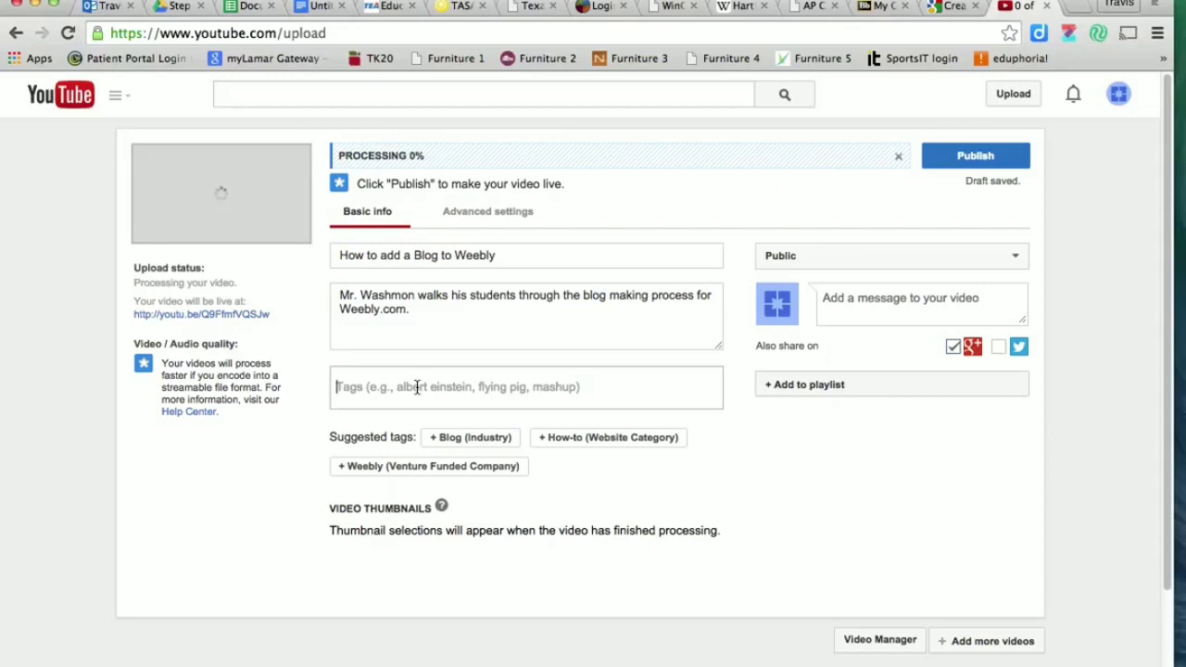
- Add the tags blogs, weebly and Coppell High School
text(blo)
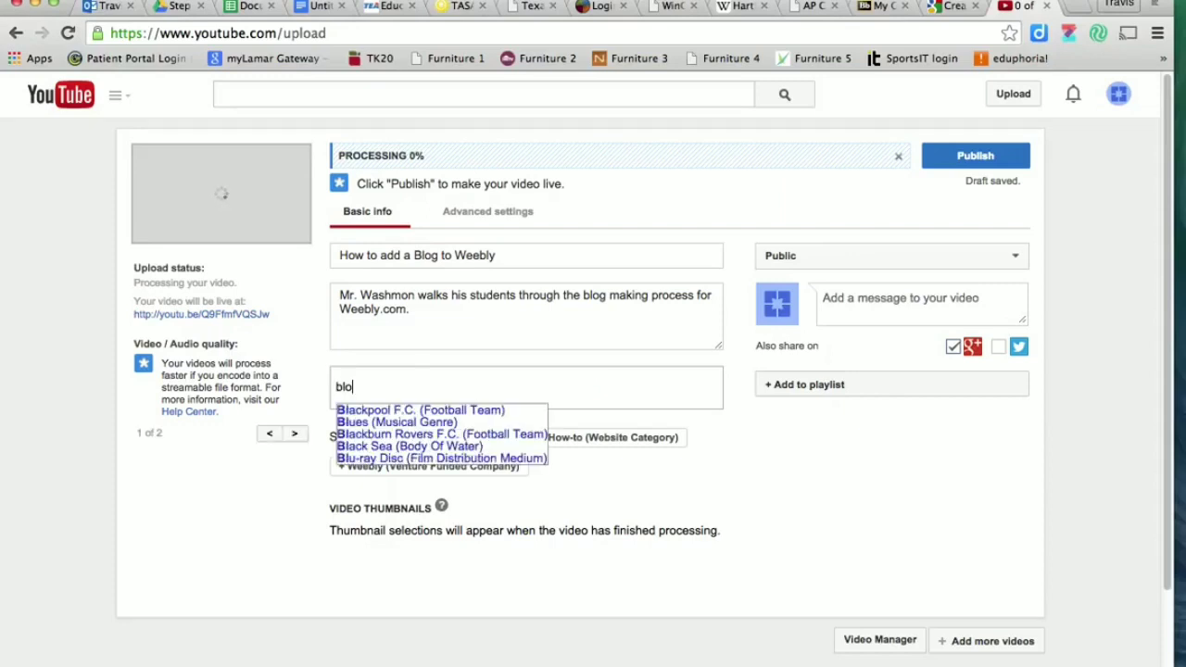
text(gs,)
text(weeb)
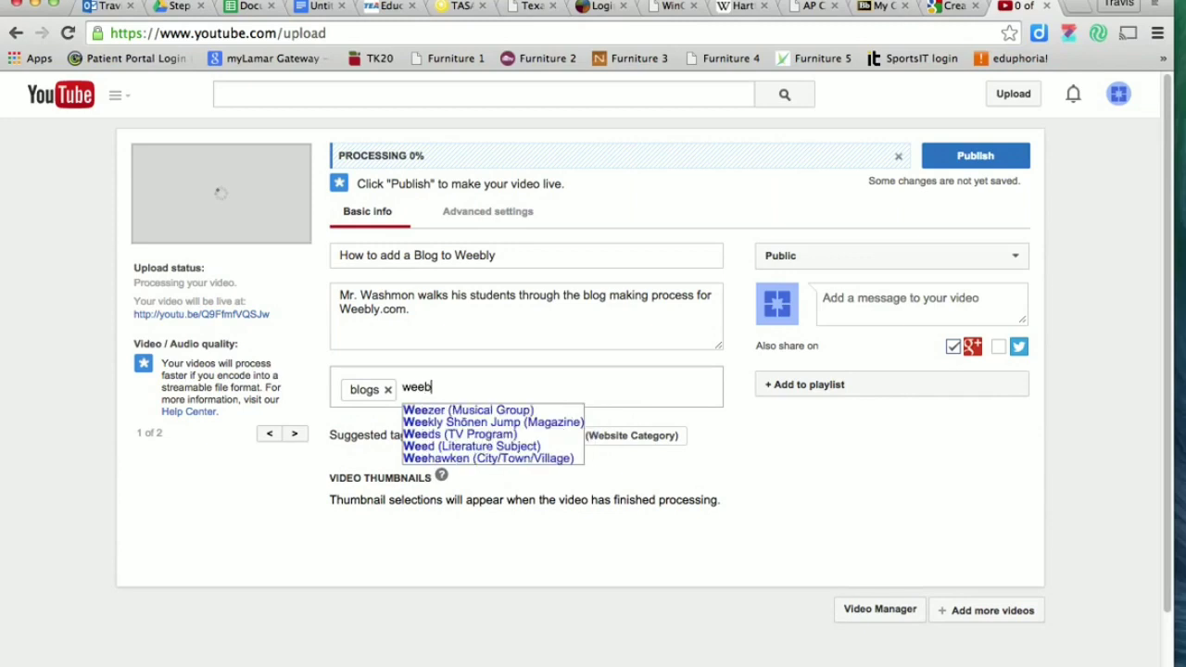
text(ly,coppell)
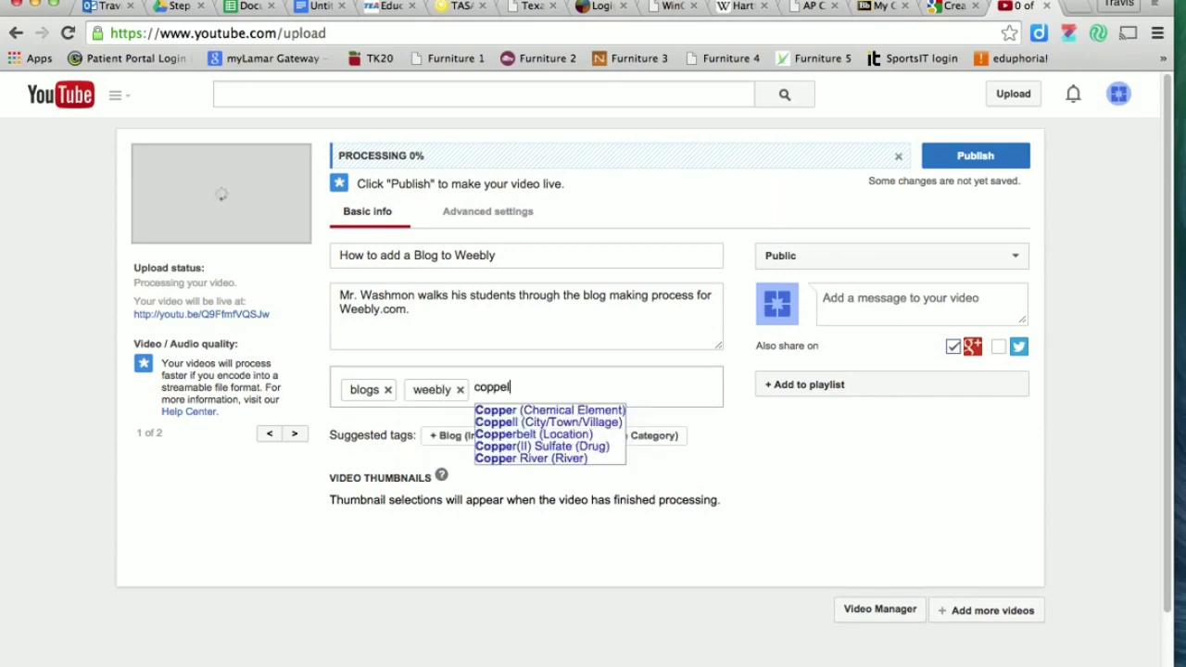
text( high)
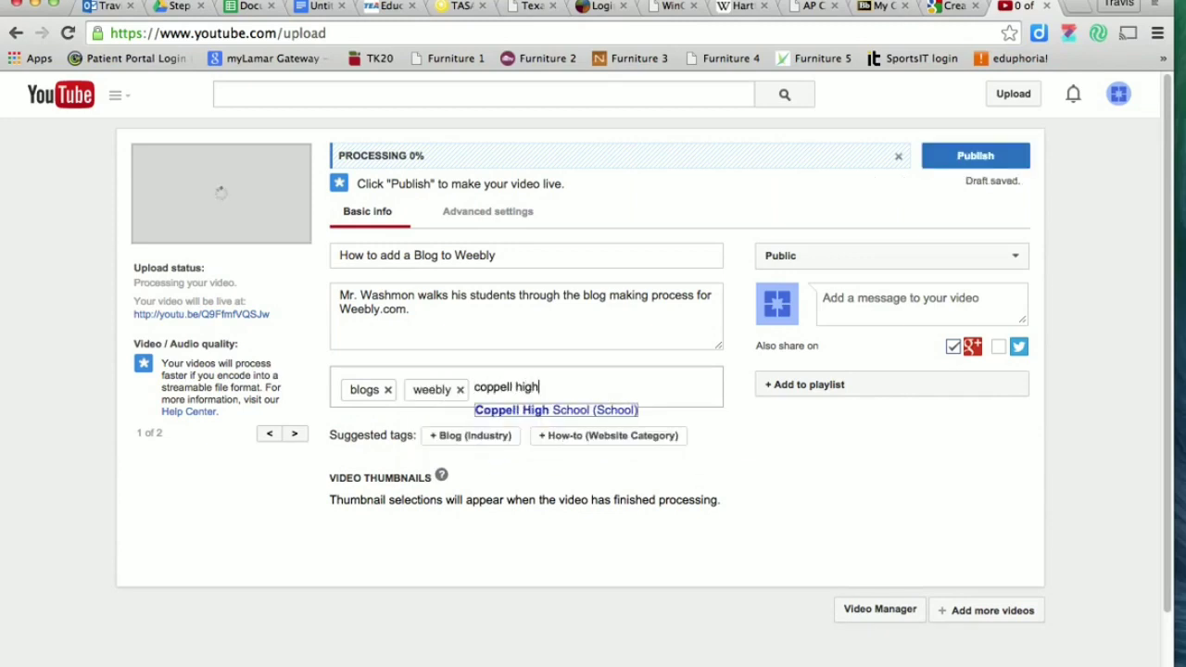
text(,)
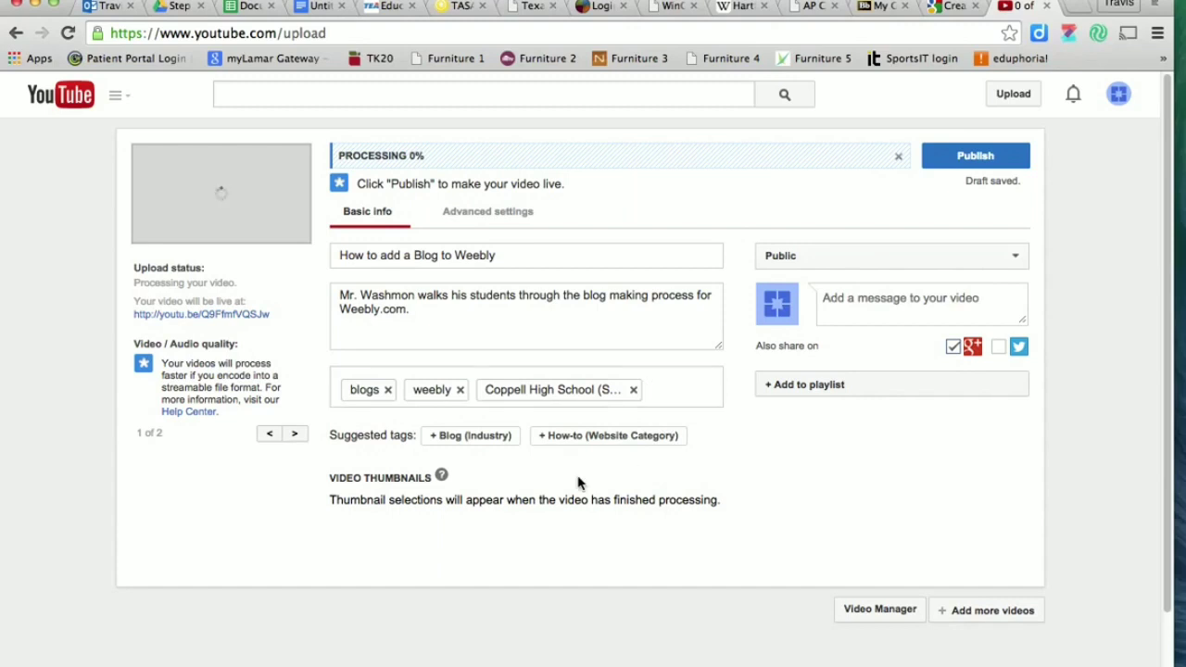
click(630, 404)
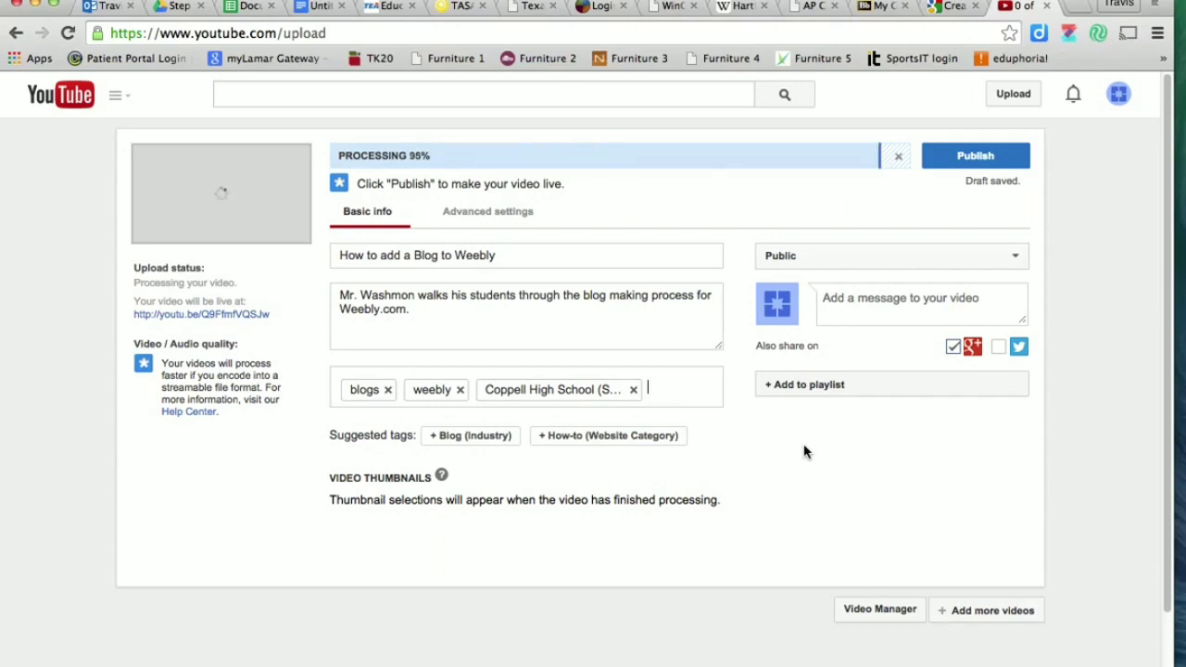
- In Advanced settings, set the license to Creative Commons - Attribution
click(473, 218)
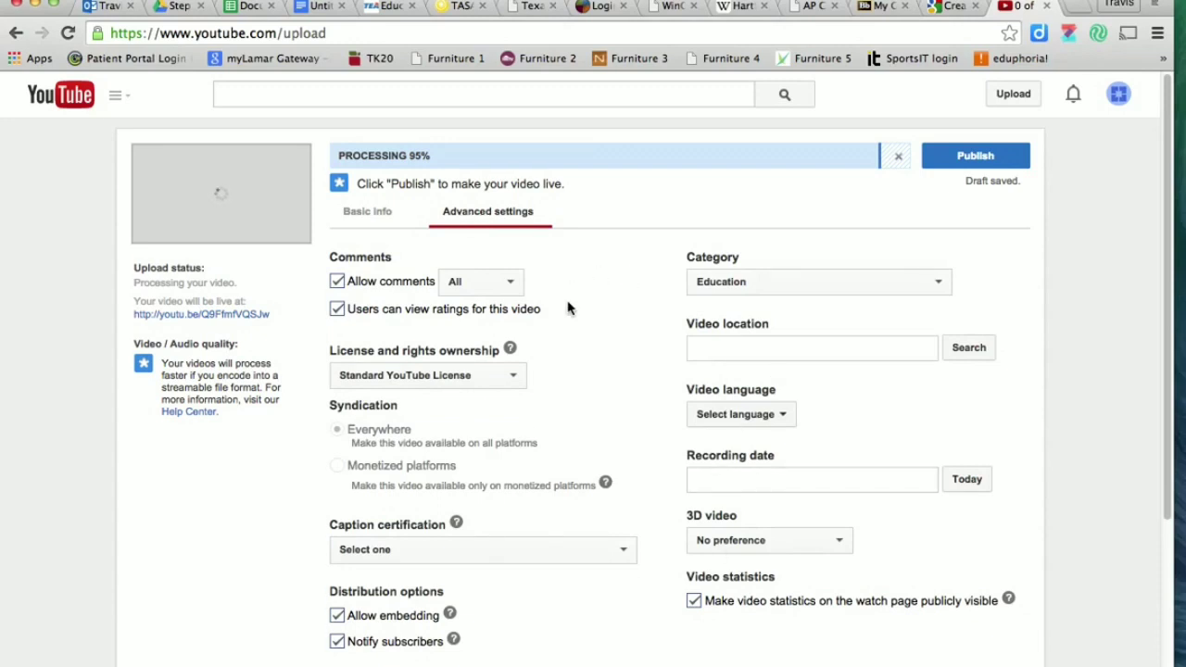
scroll(568, 307, down, 1)
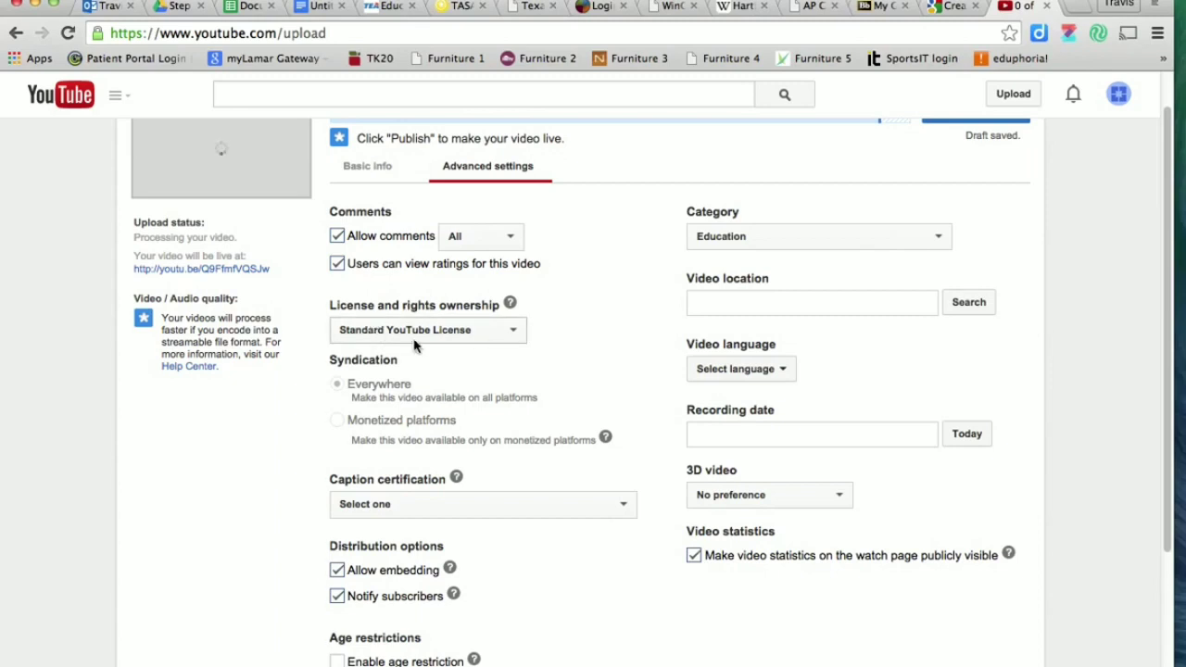
click(516, 331)
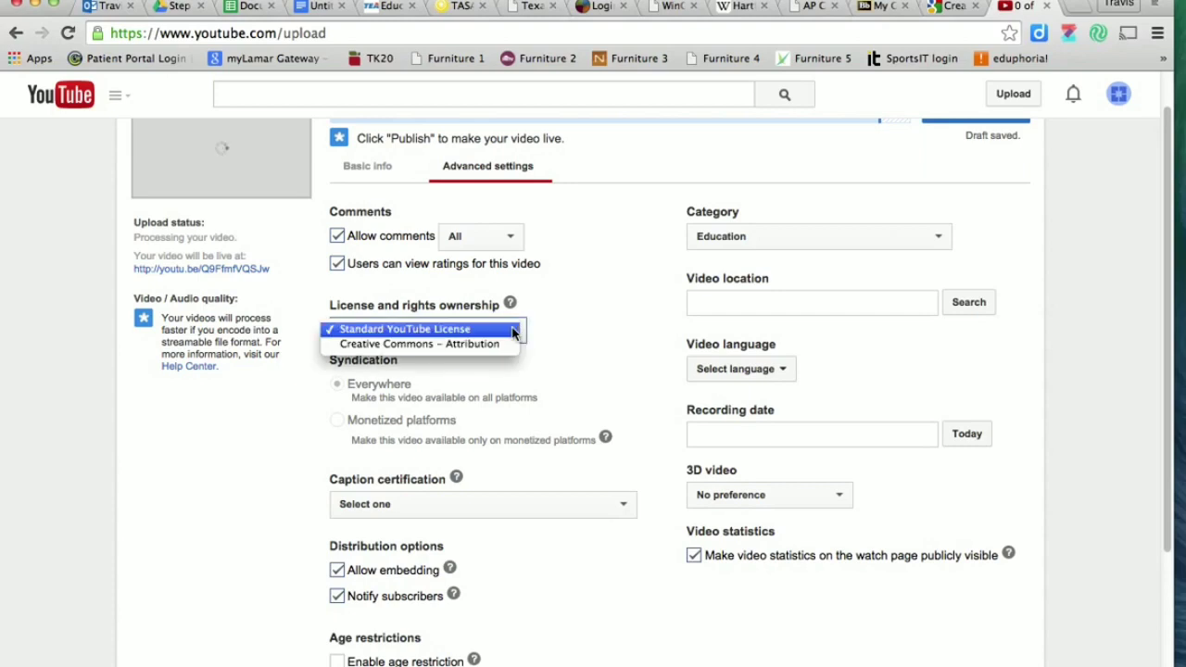
click(428, 348)
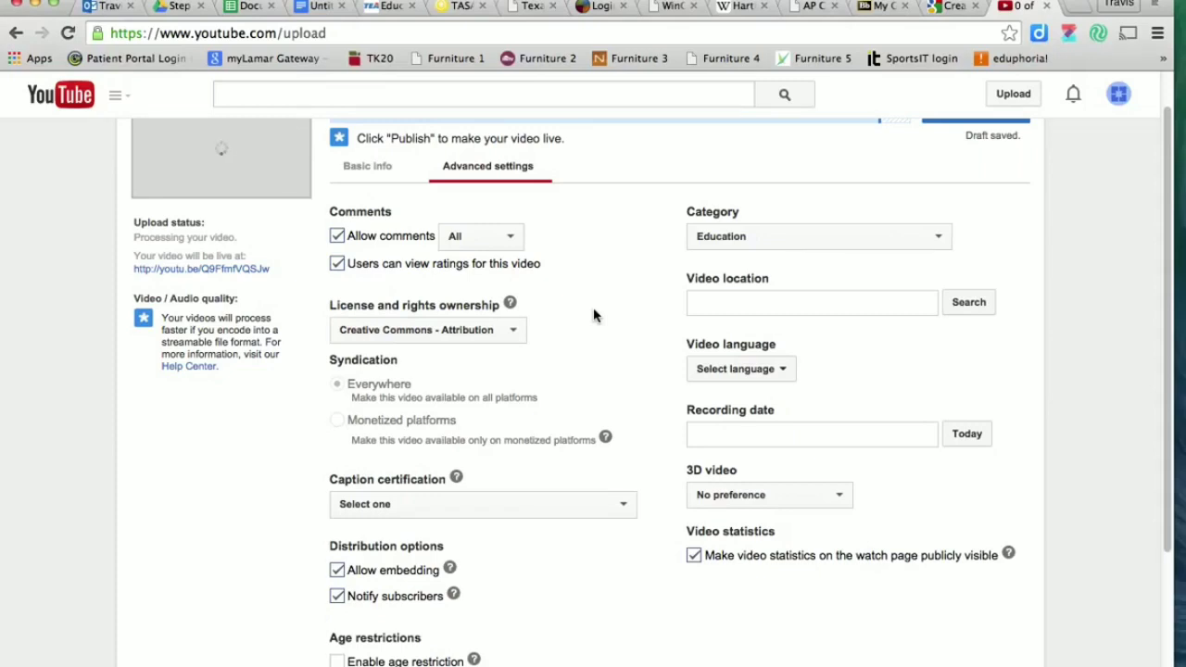
scroll(594, 316, down, 2)
scroll(594, 316, up, 3)
scroll(594, 316, down, 1)
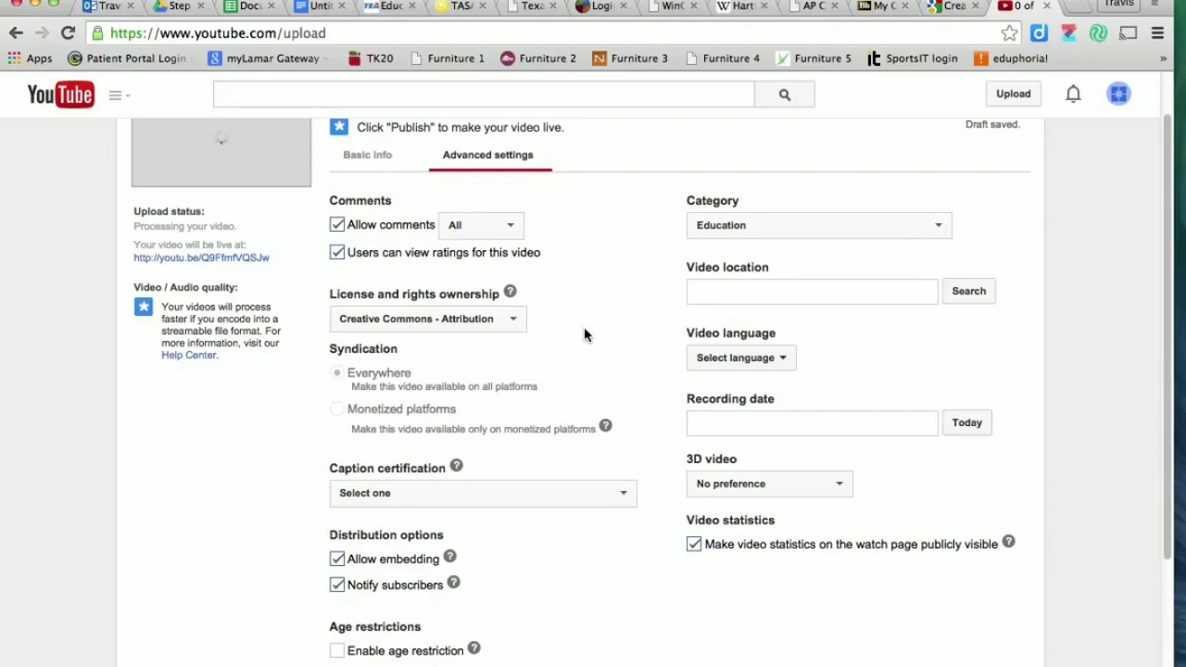
scroll(584, 334, down, 3)
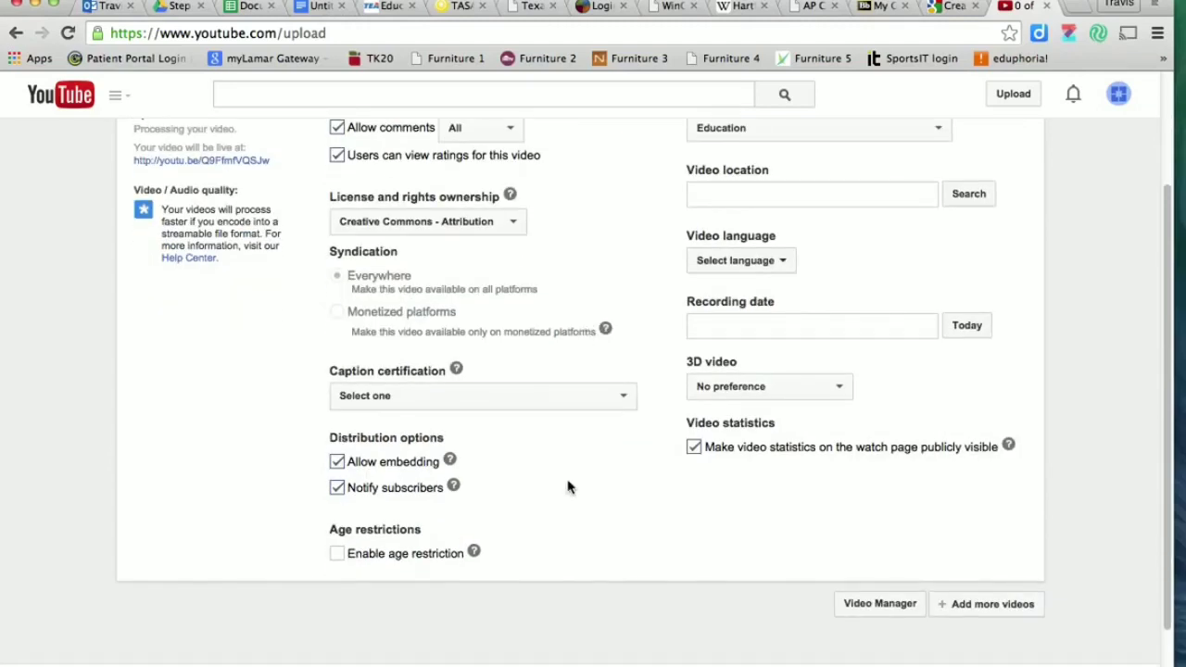
scroll(568, 486, up, 1)
scroll(569, 486, up, 1)
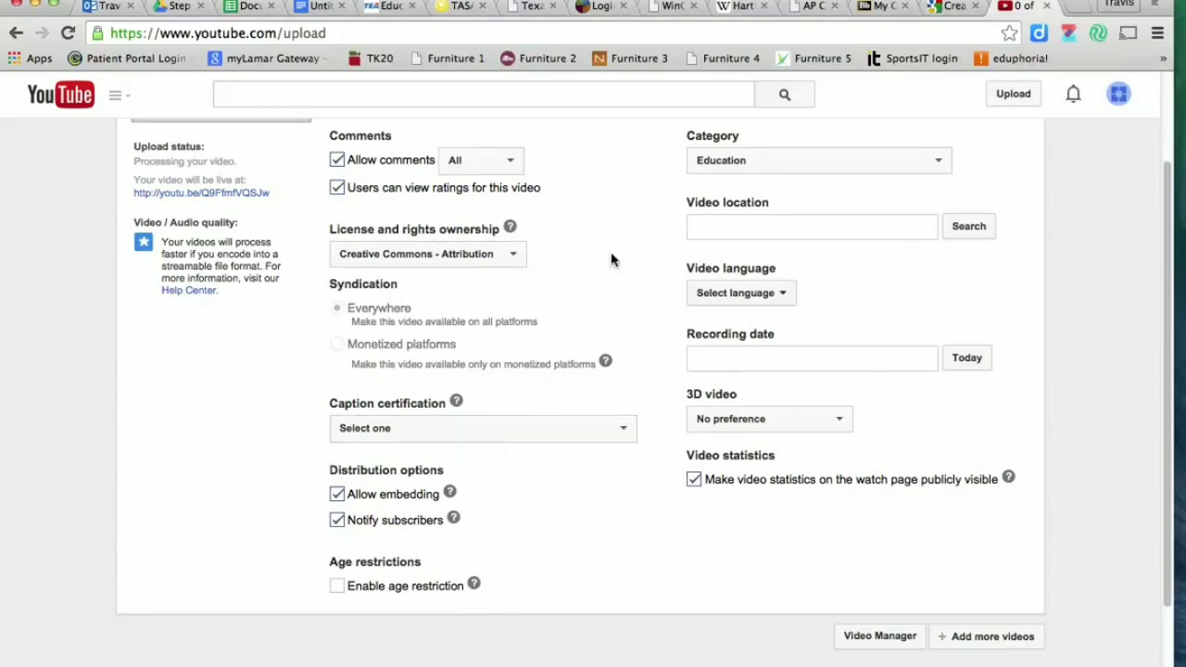
scroll(610, 260, up, 1)
scroll(611, 260, up, 3)
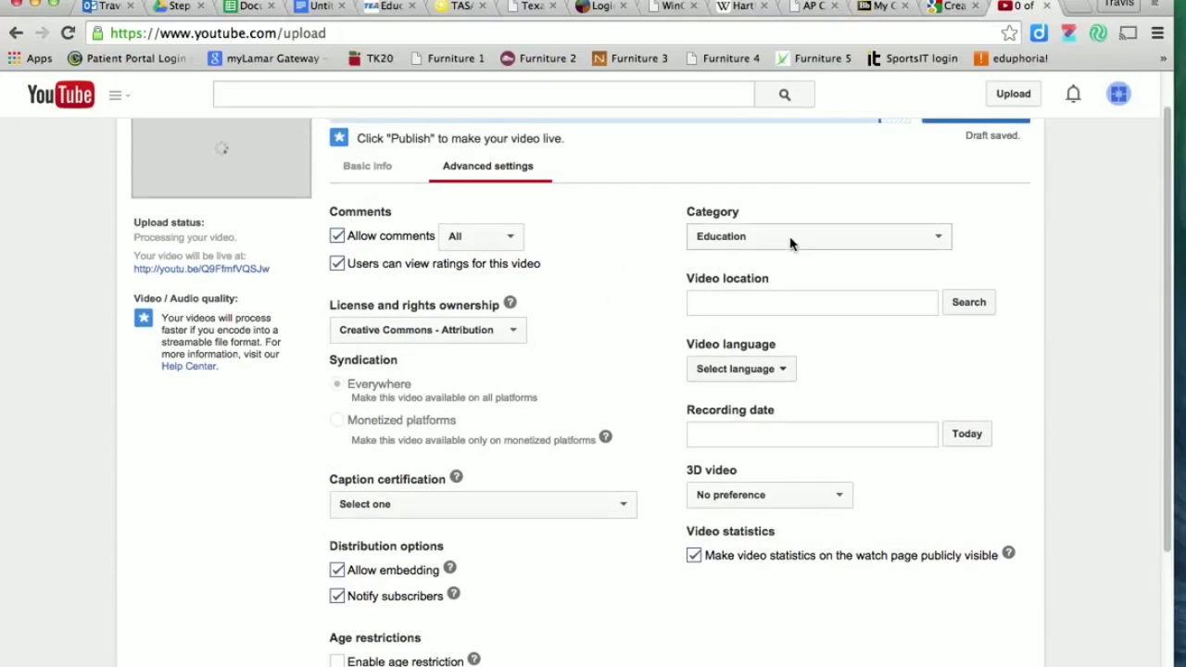
- Keep the Education category and set the recording date to today, April 20, 2015
click(802, 243)
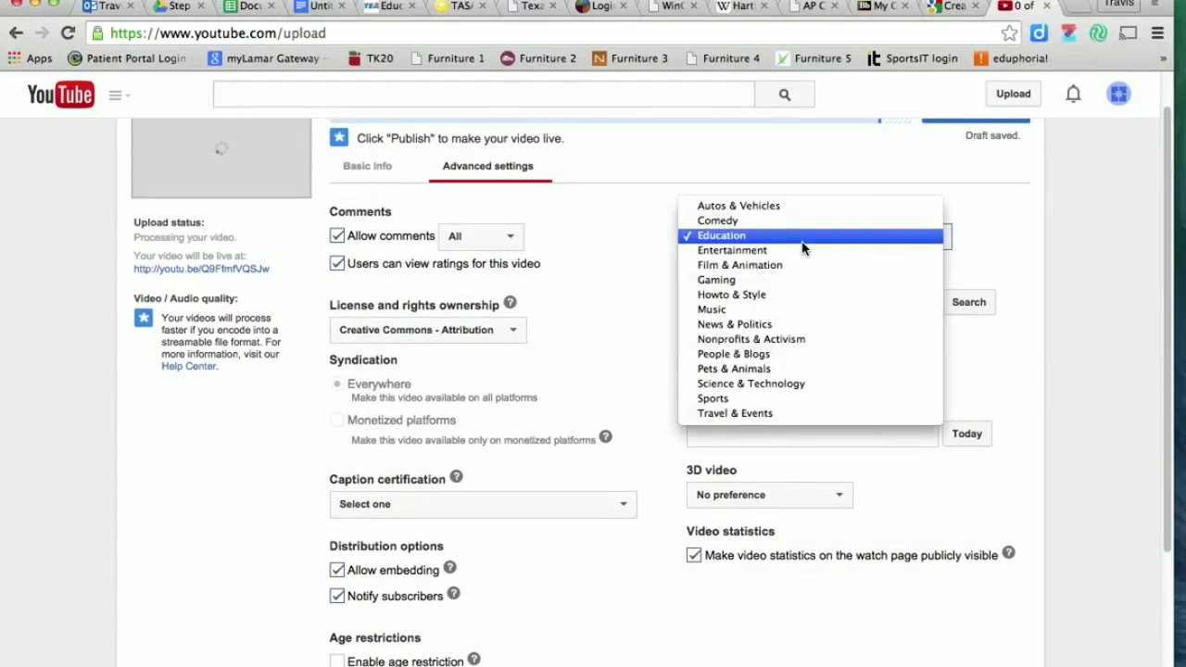
click(722, 235)
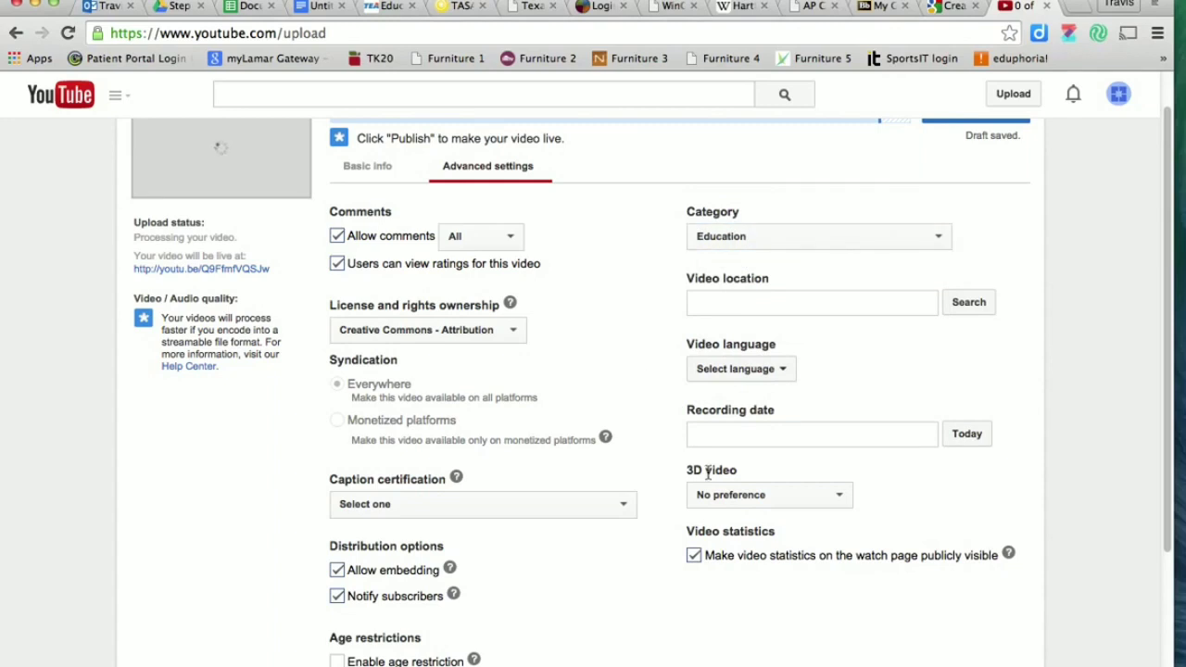
click(754, 433)
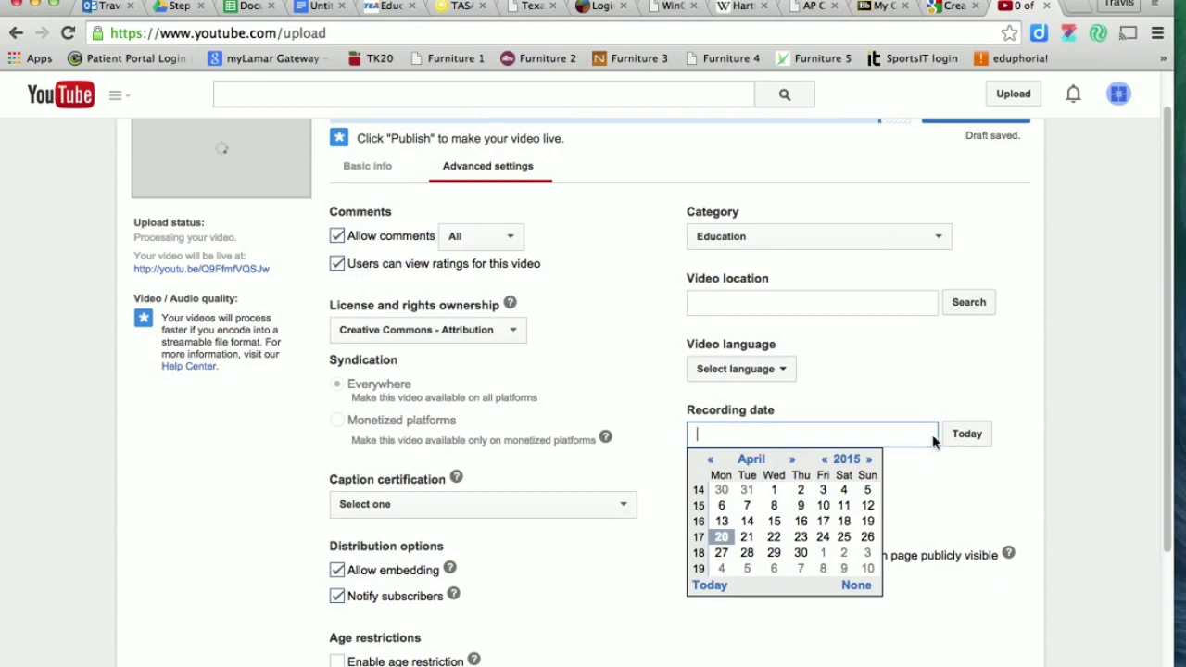
click(968, 436)
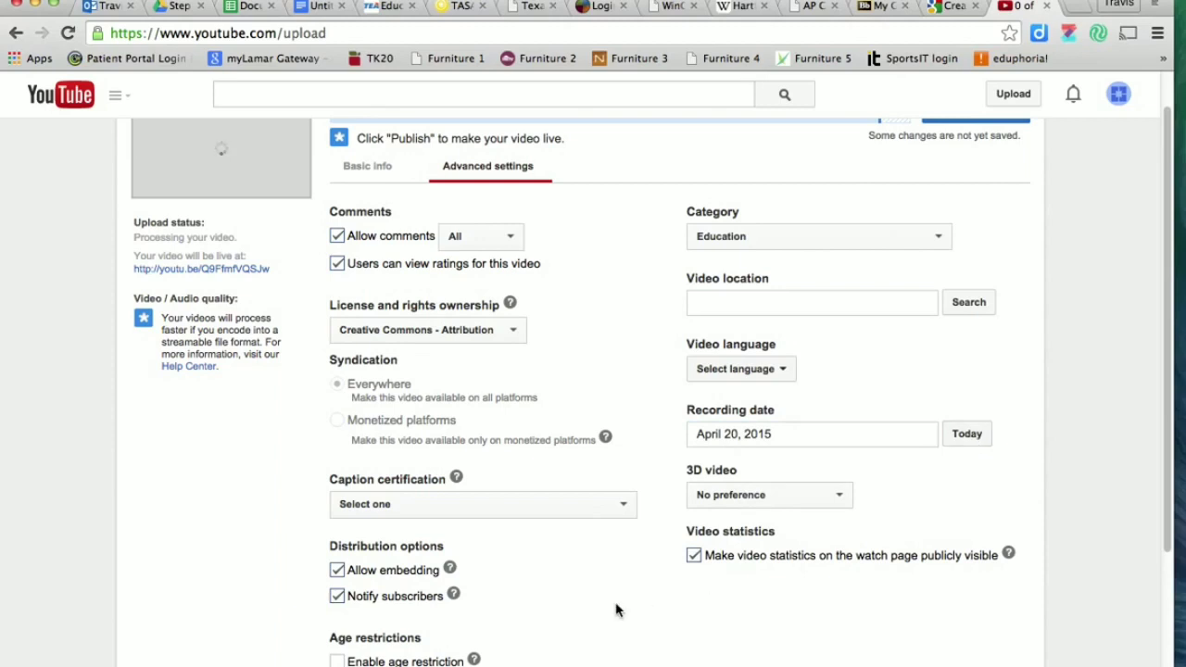
scroll(648, 536, down, 5)
scroll(649, 535, up, 5)
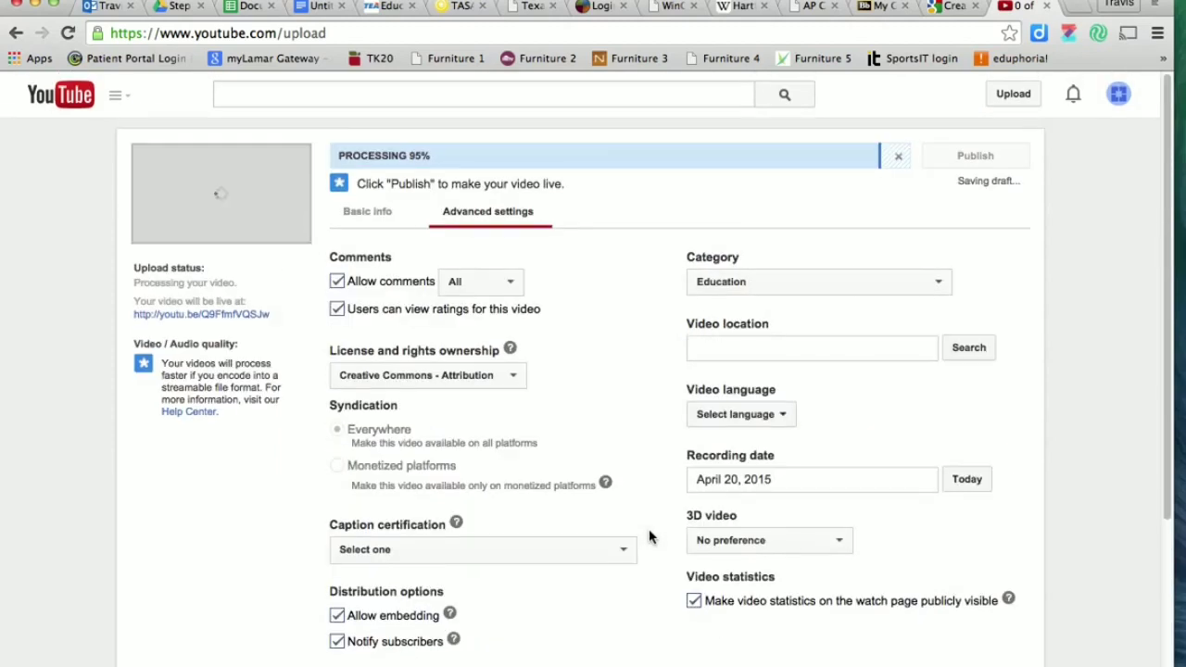